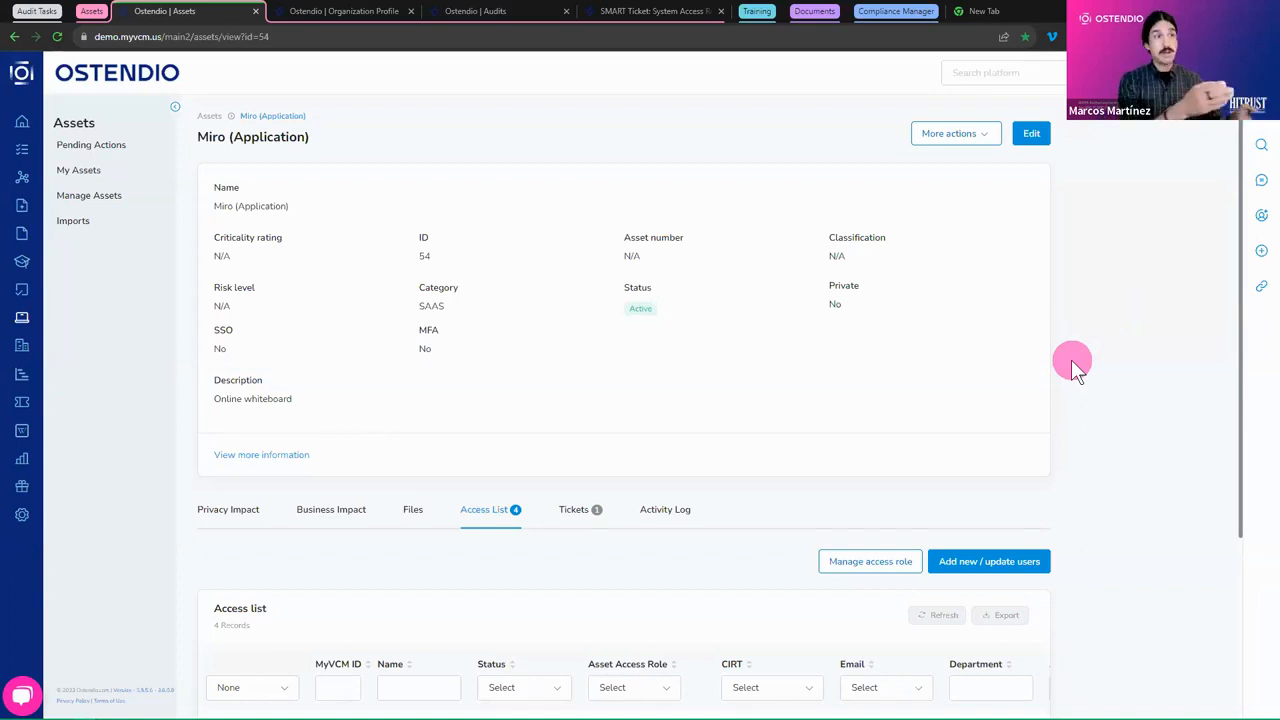
- Review the Miro (Application) access list and the asset access role options offered for the first listed user
click(1135, 73)
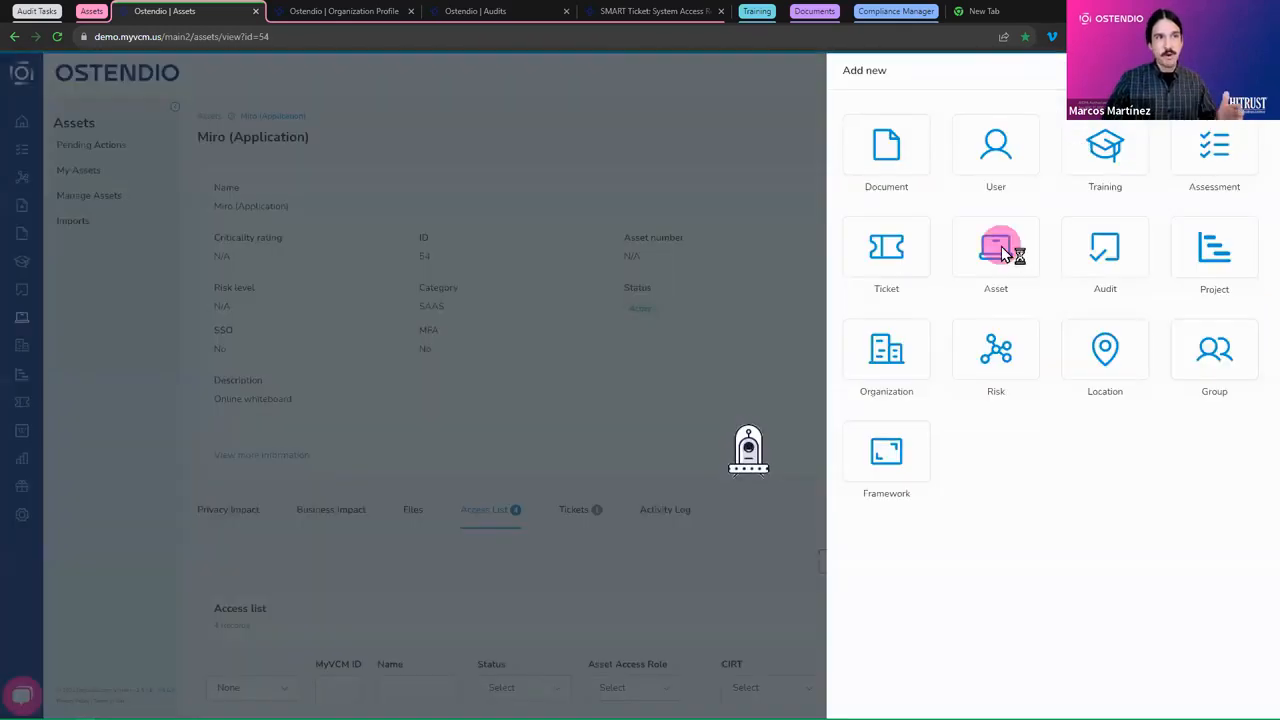
click(1256, 71)
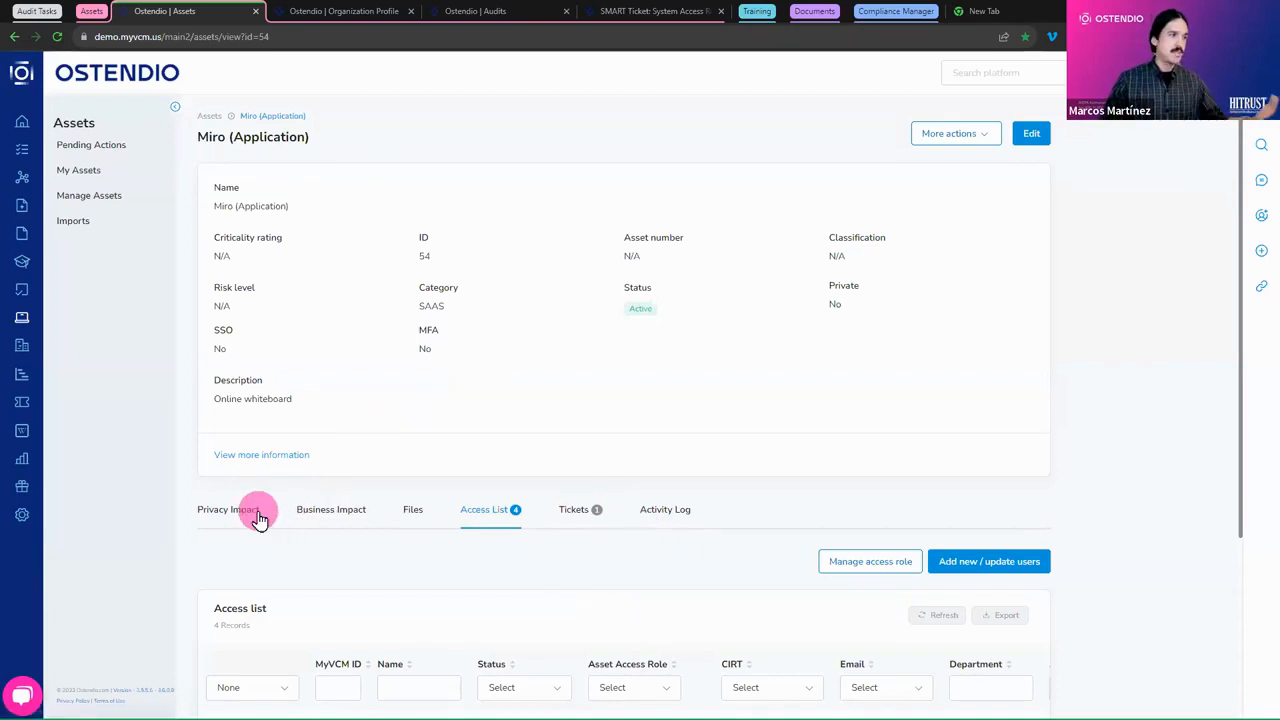
scroll(420, 520, down, 5)
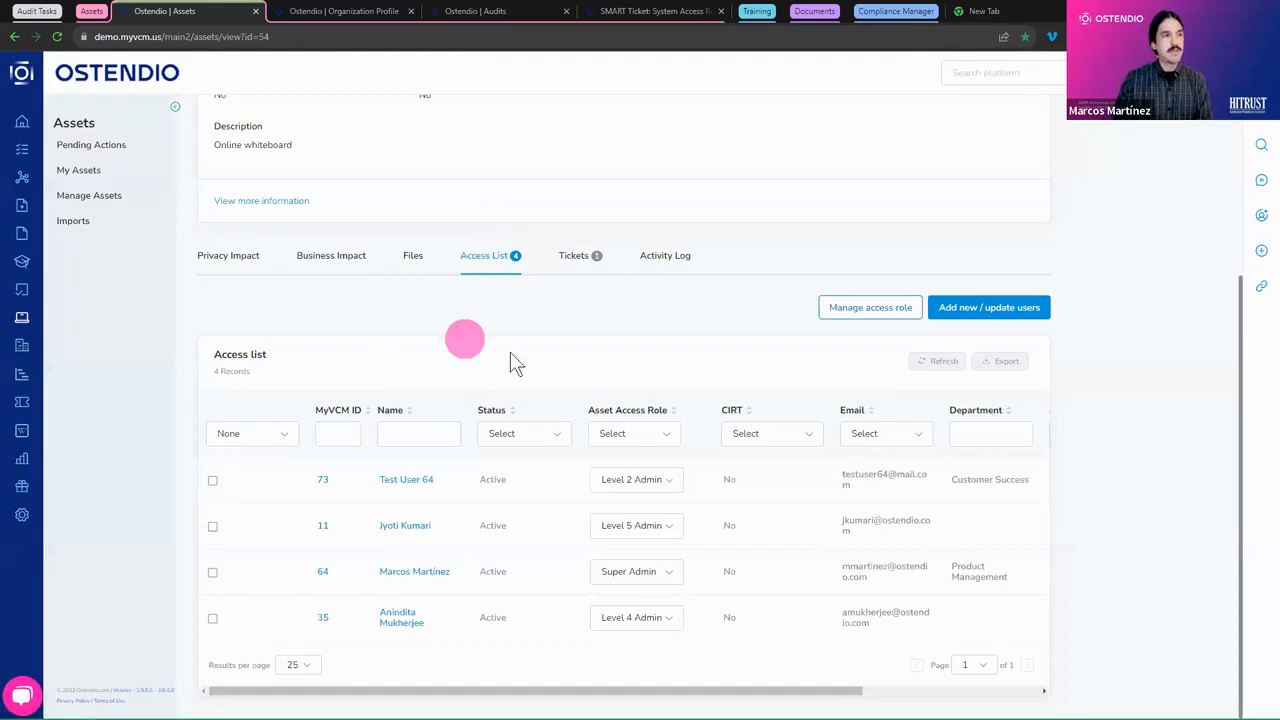
click(672, 479)
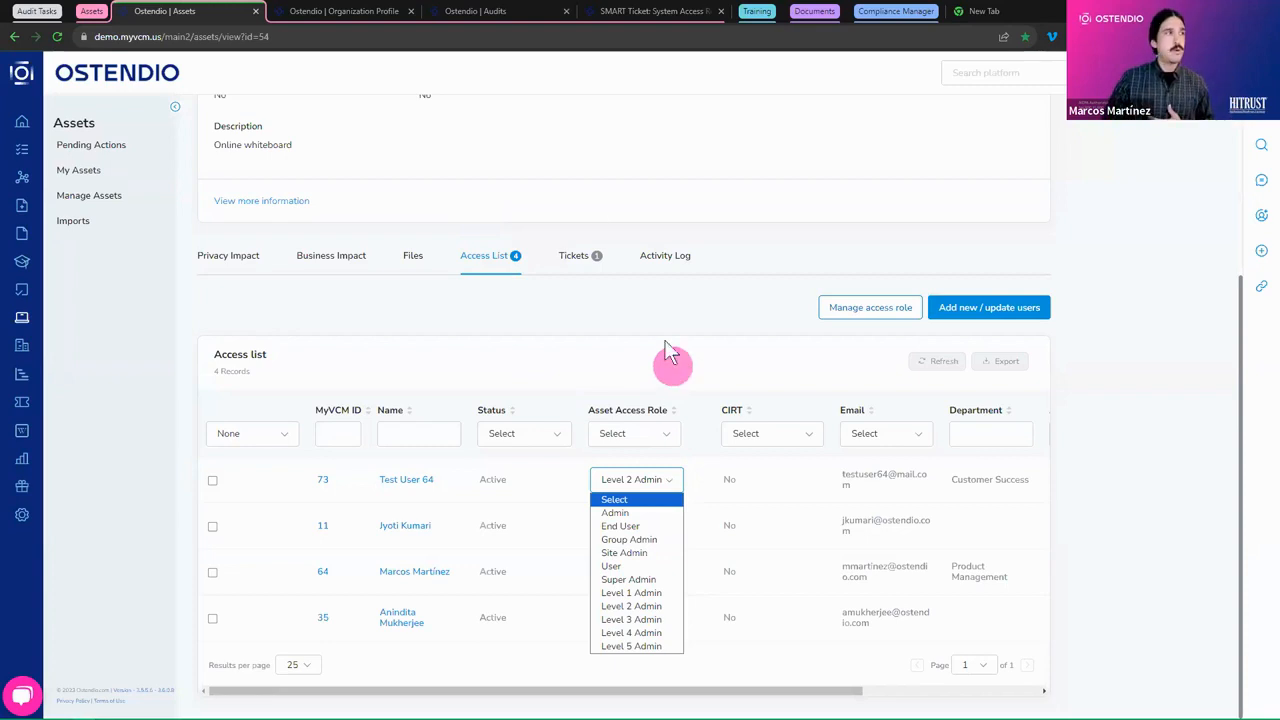
- Open the role management configuration from the organization's system settings
click(355, 14)
click(100, 156)
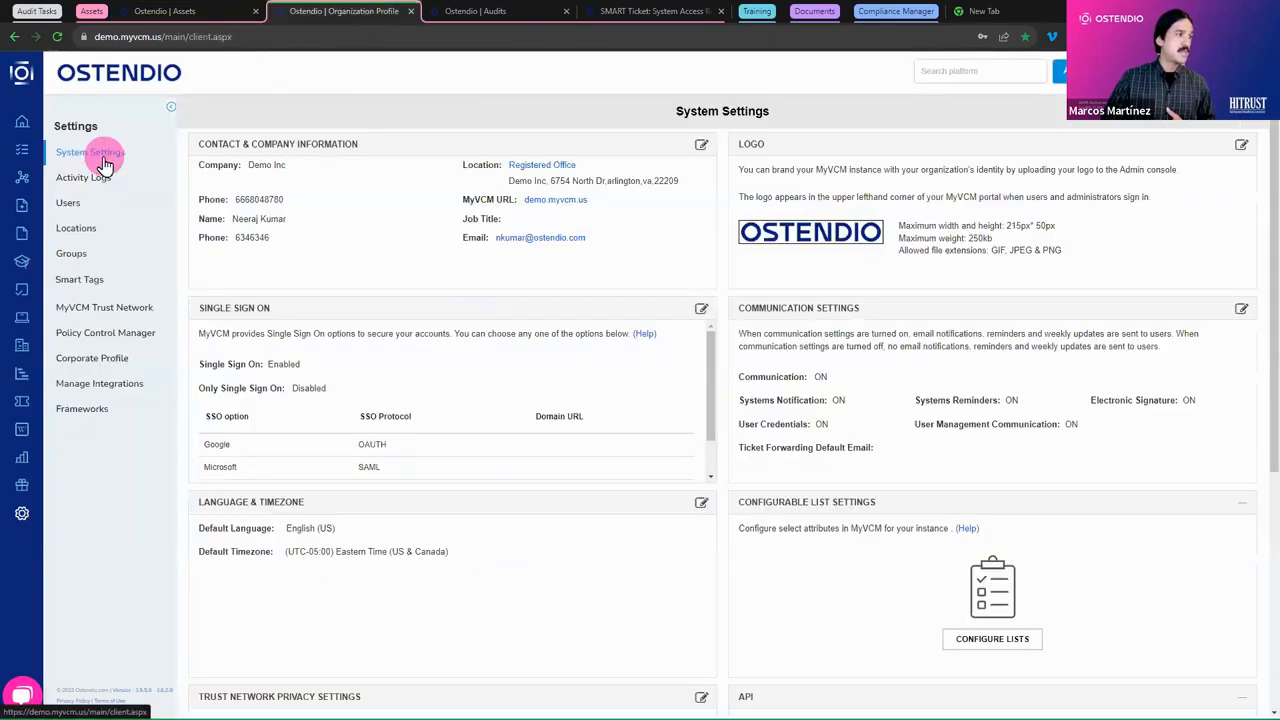
scroll(495, 380, down, 1)
scroll(745, 527, down, 4)
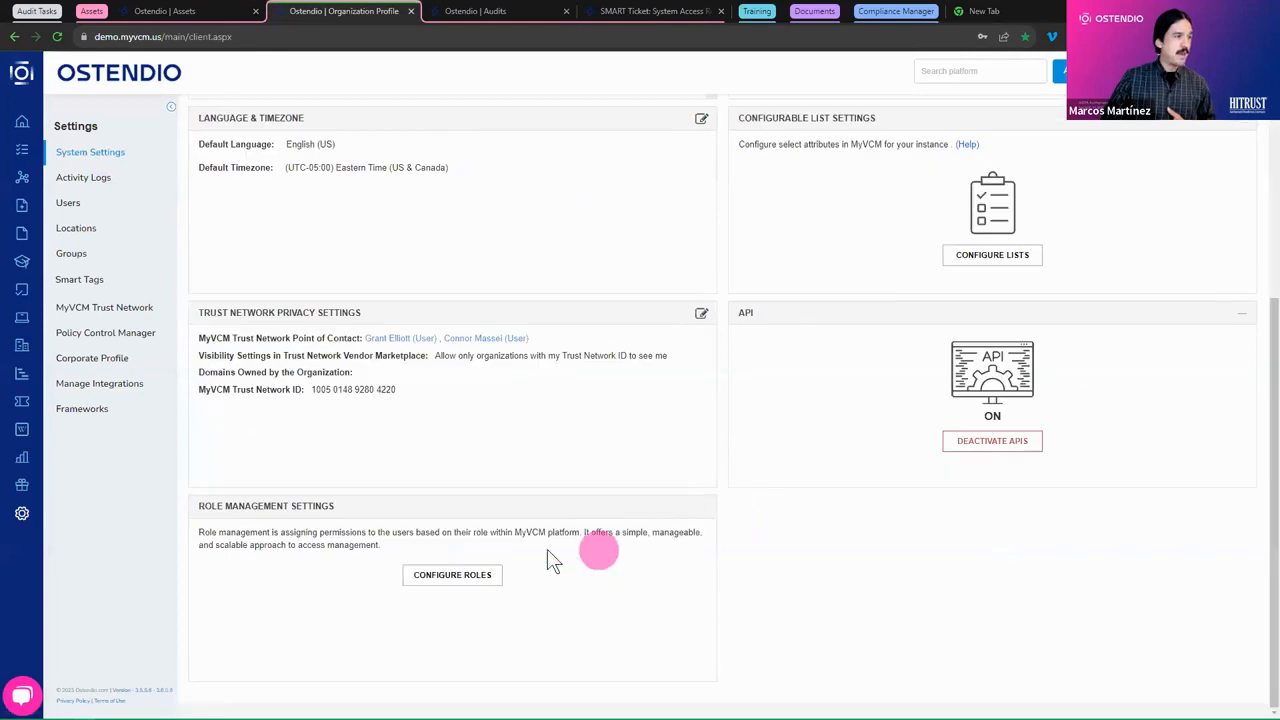
click(420, 578)
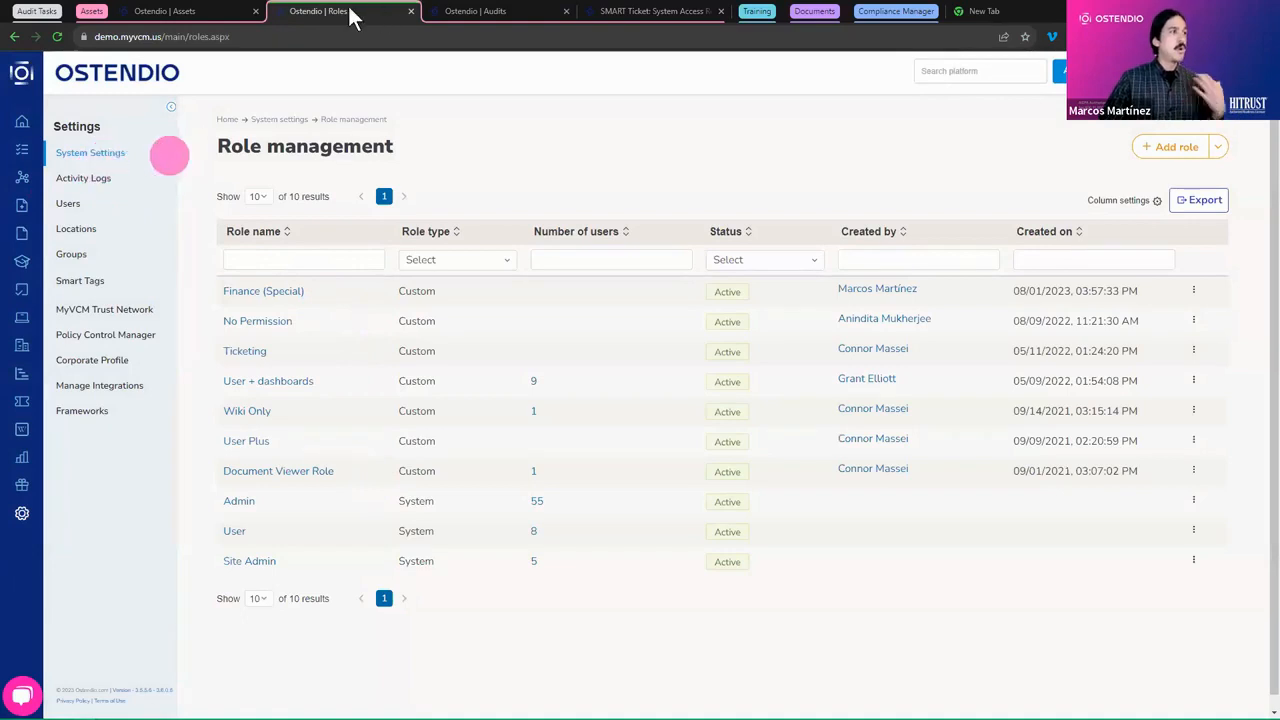
- Examine the asset access roles managed for Miro (Application) and the form for adding a new access role, without saving
click(168, 8)
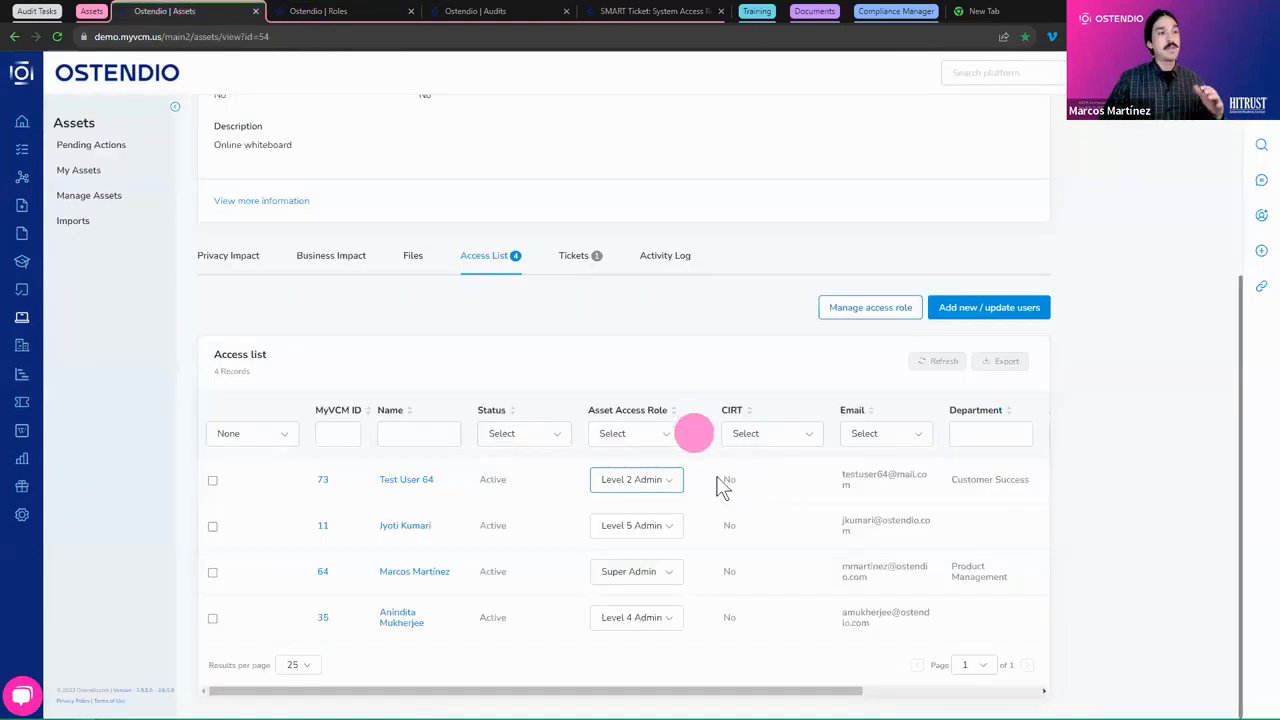
click(888, 308)
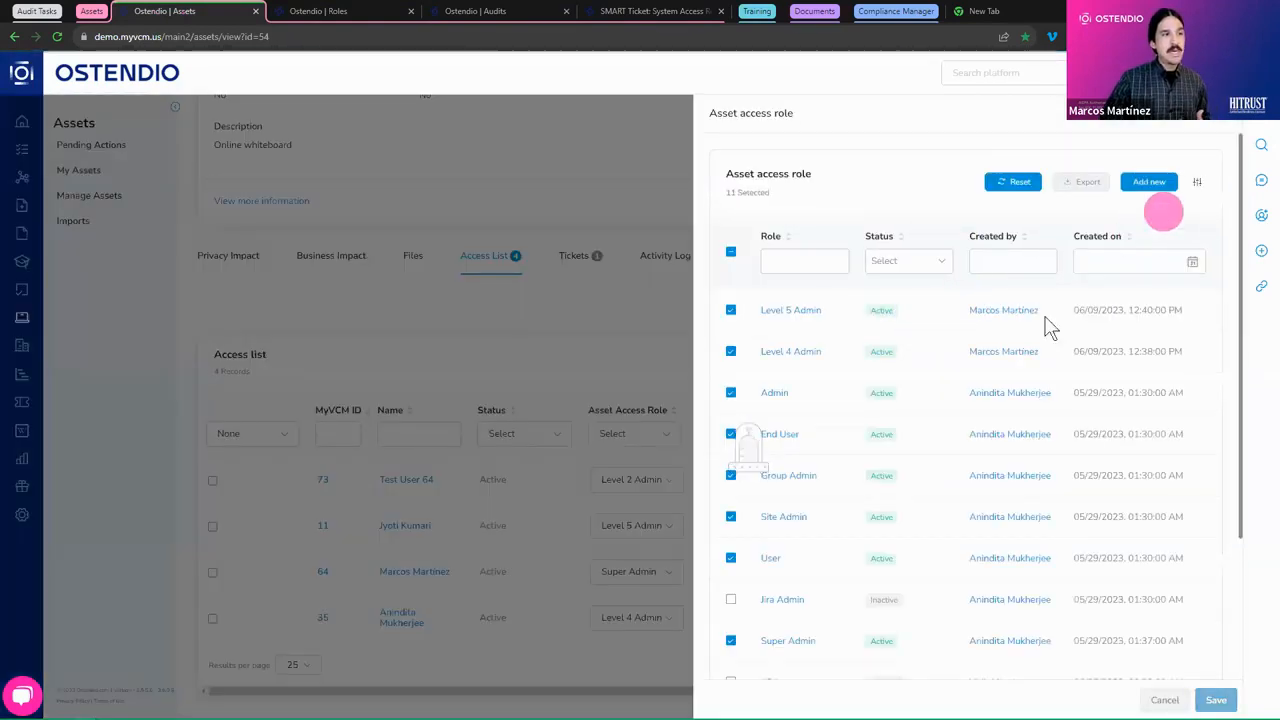
scroll(900, 411, down, 3)
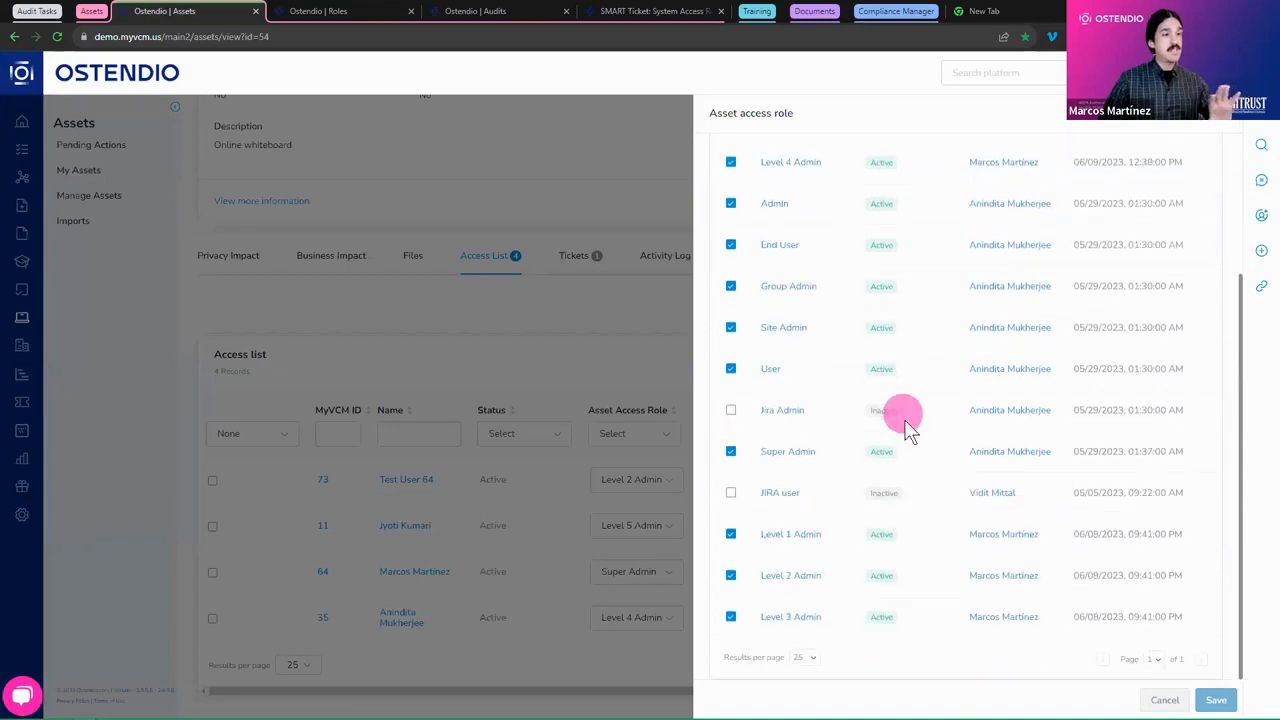
scroll(903, 420, up, 3)
scroll(990, 360, up, 1)
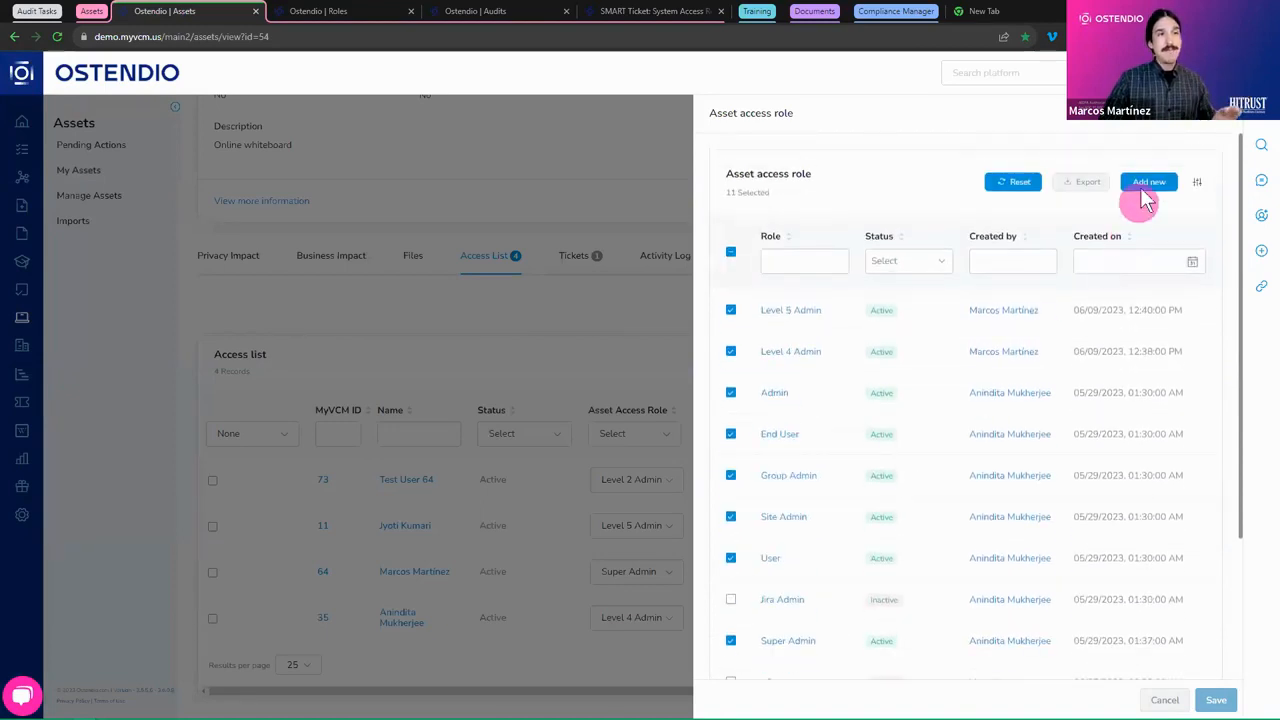
click(1140, 190)
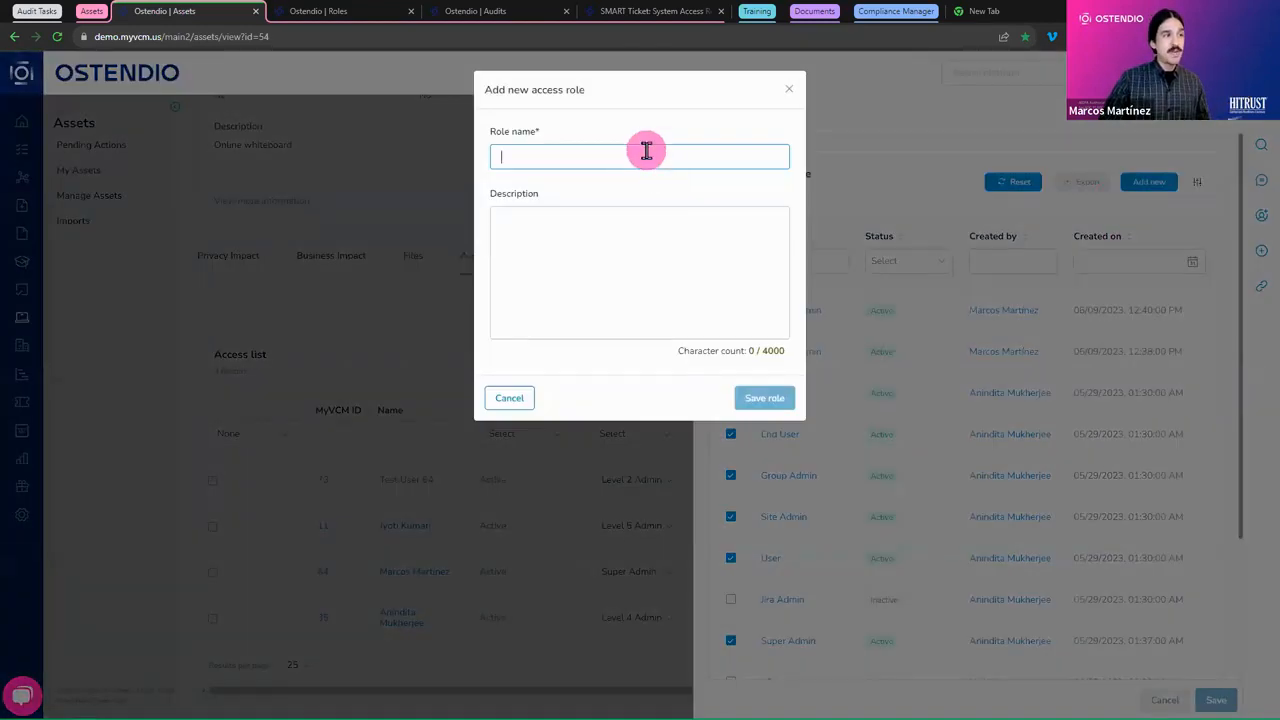
click(518, 402)
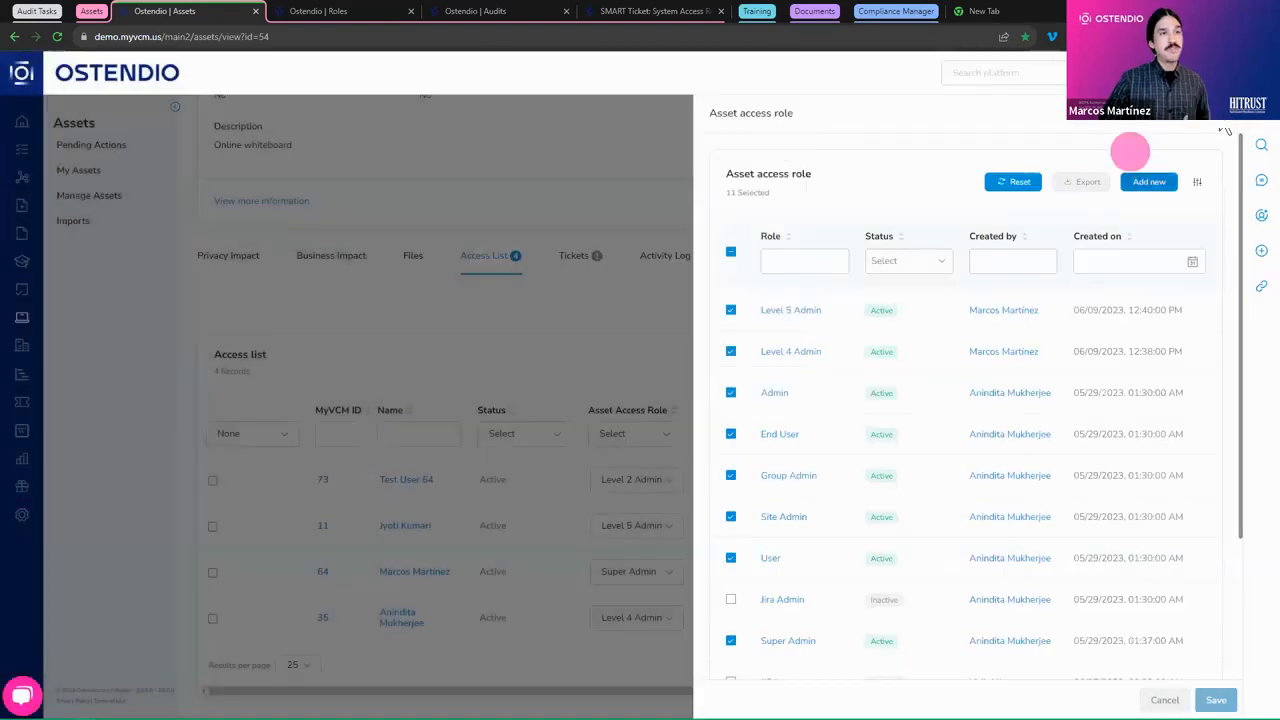
click(1218, 122)
click(657, 485)
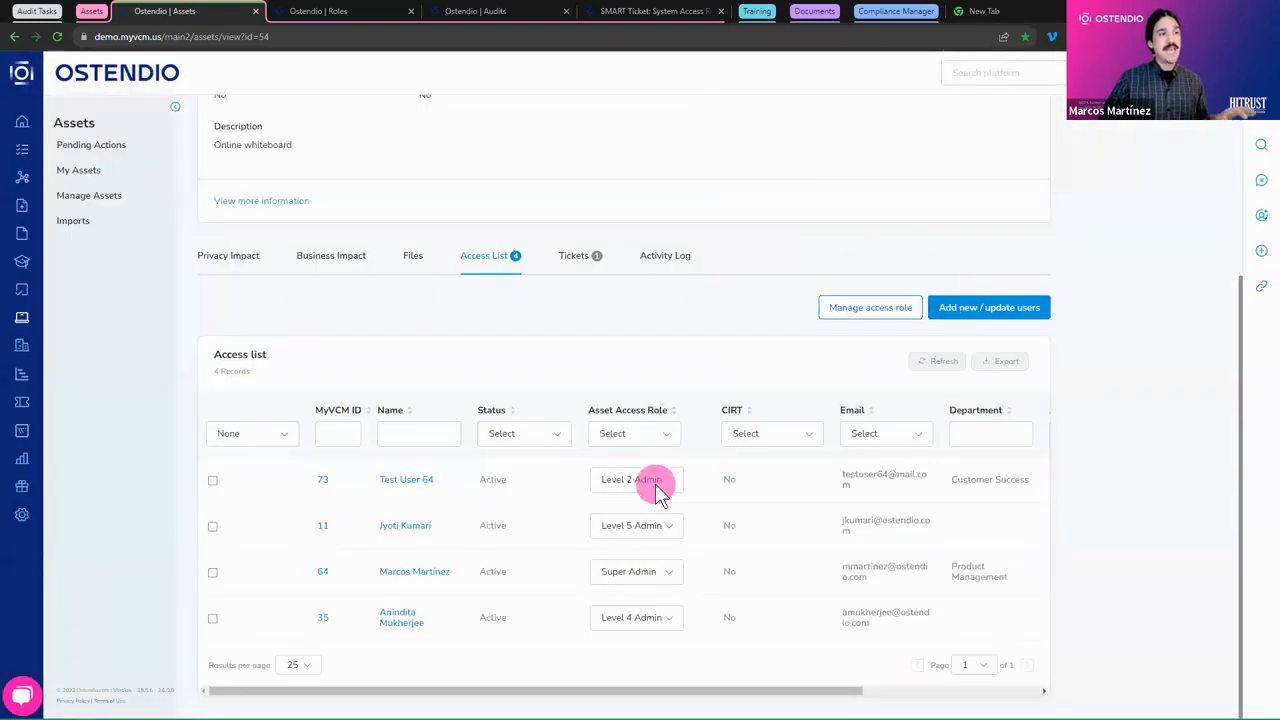
click(765, 380)
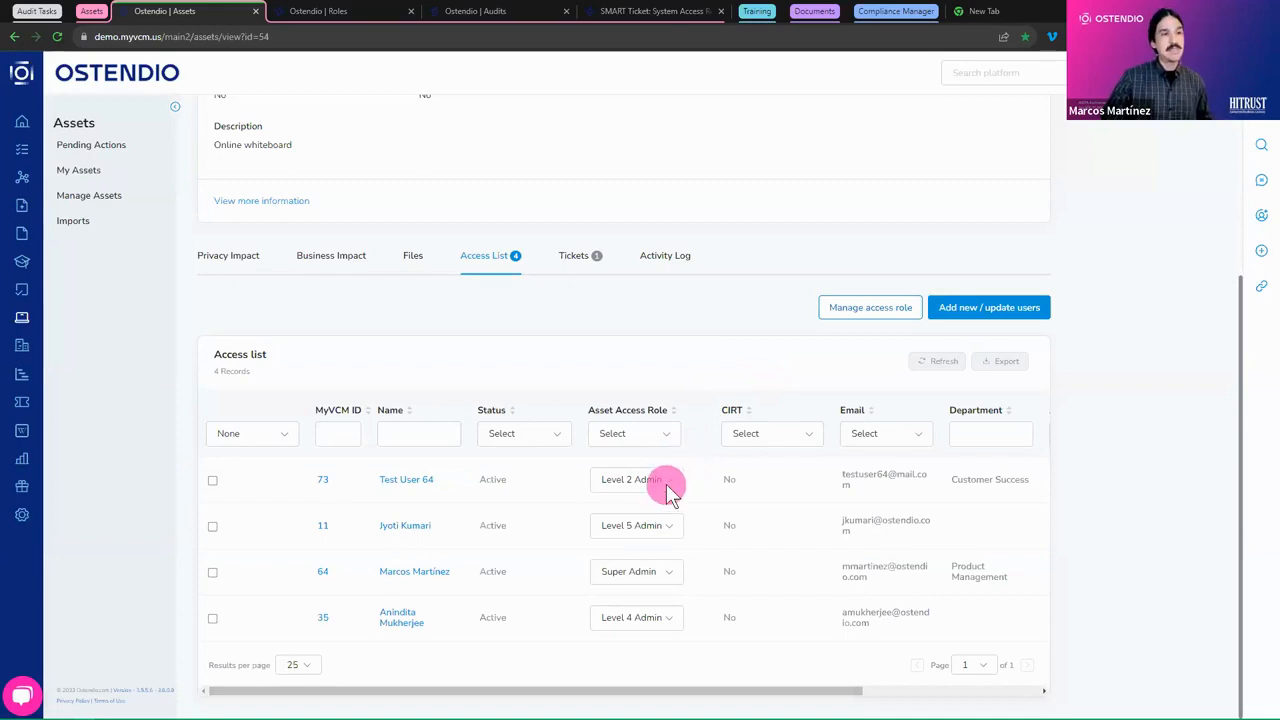
scroll(807, 330, up, 3)
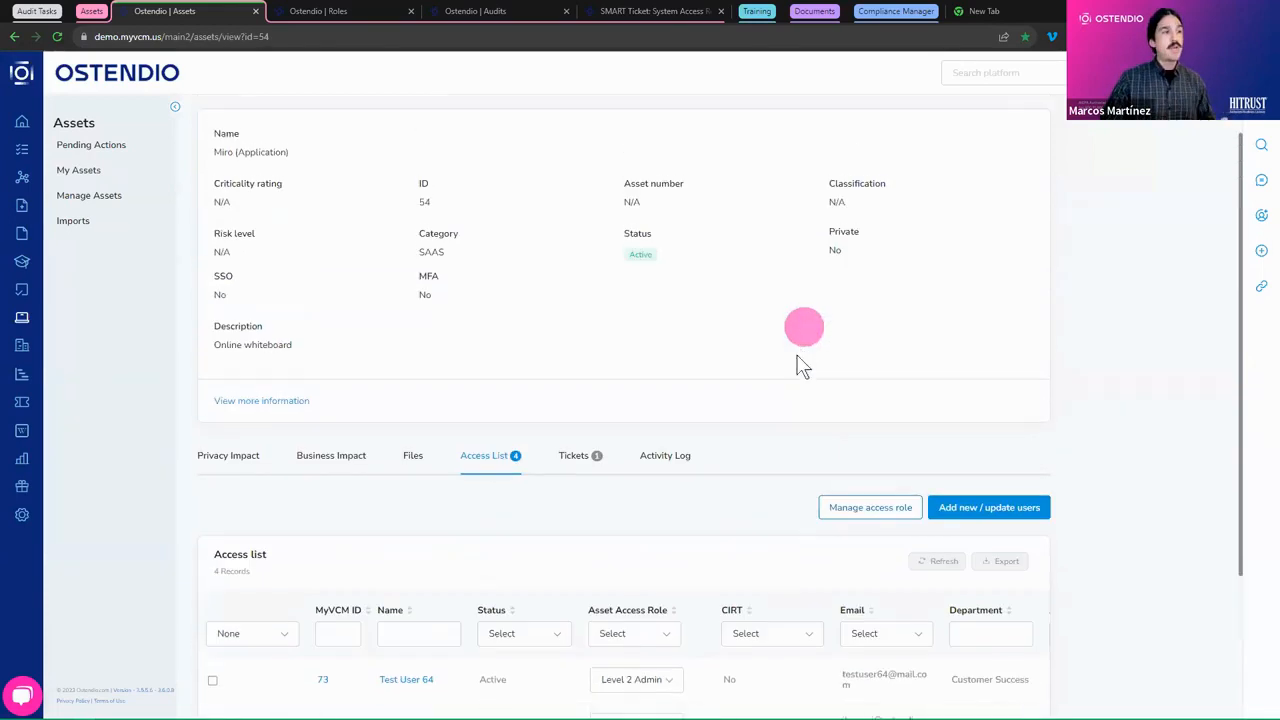
scroll(797, 460, down, 2)
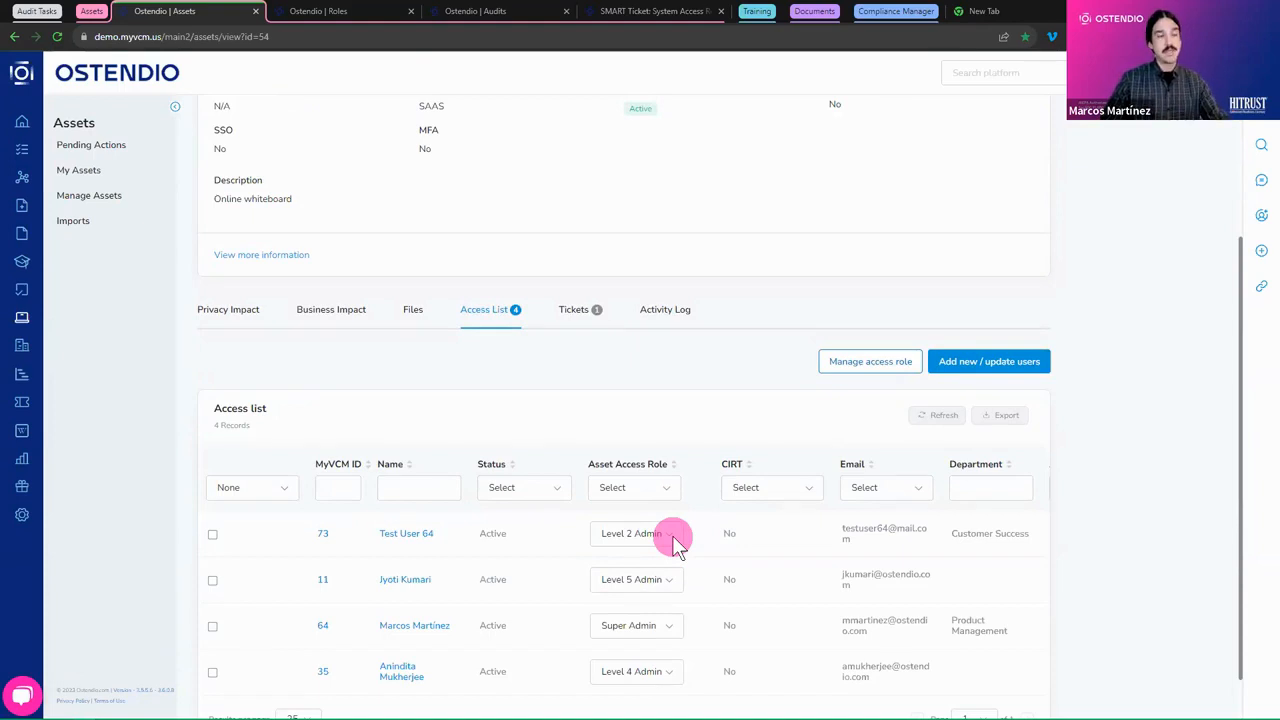
scroll(673, 540, up, 2)
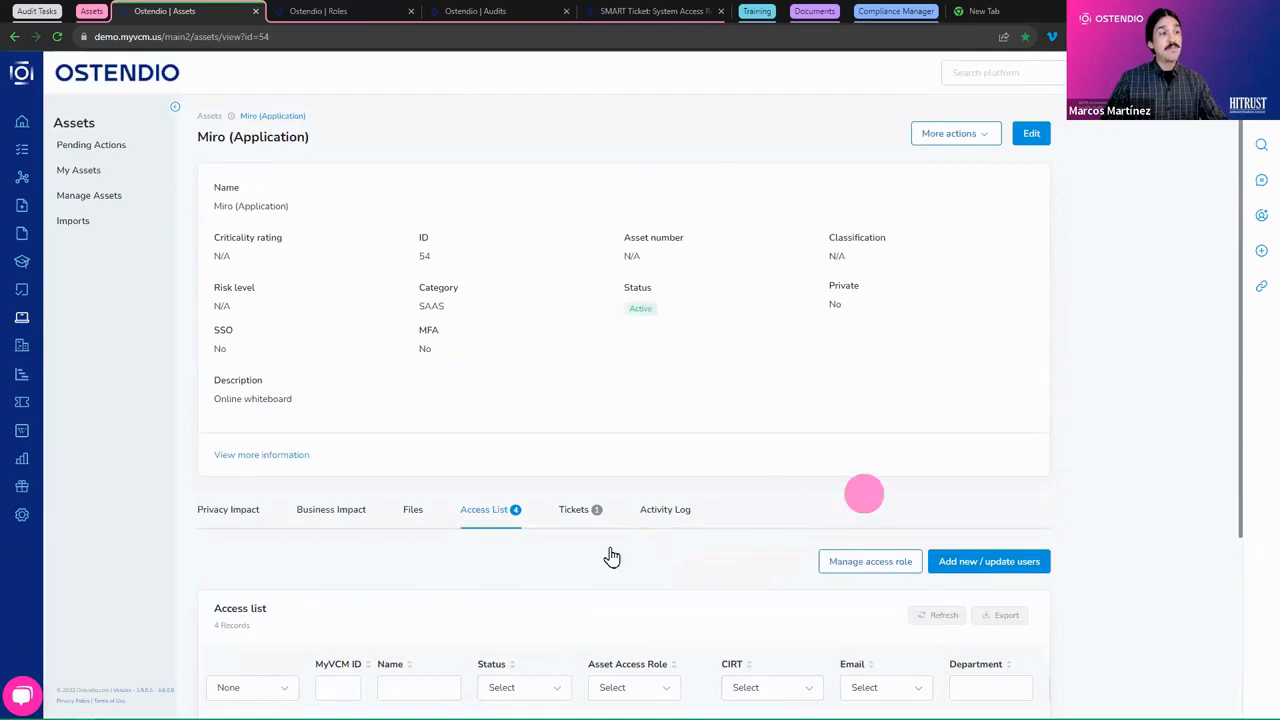
click(842, 564)
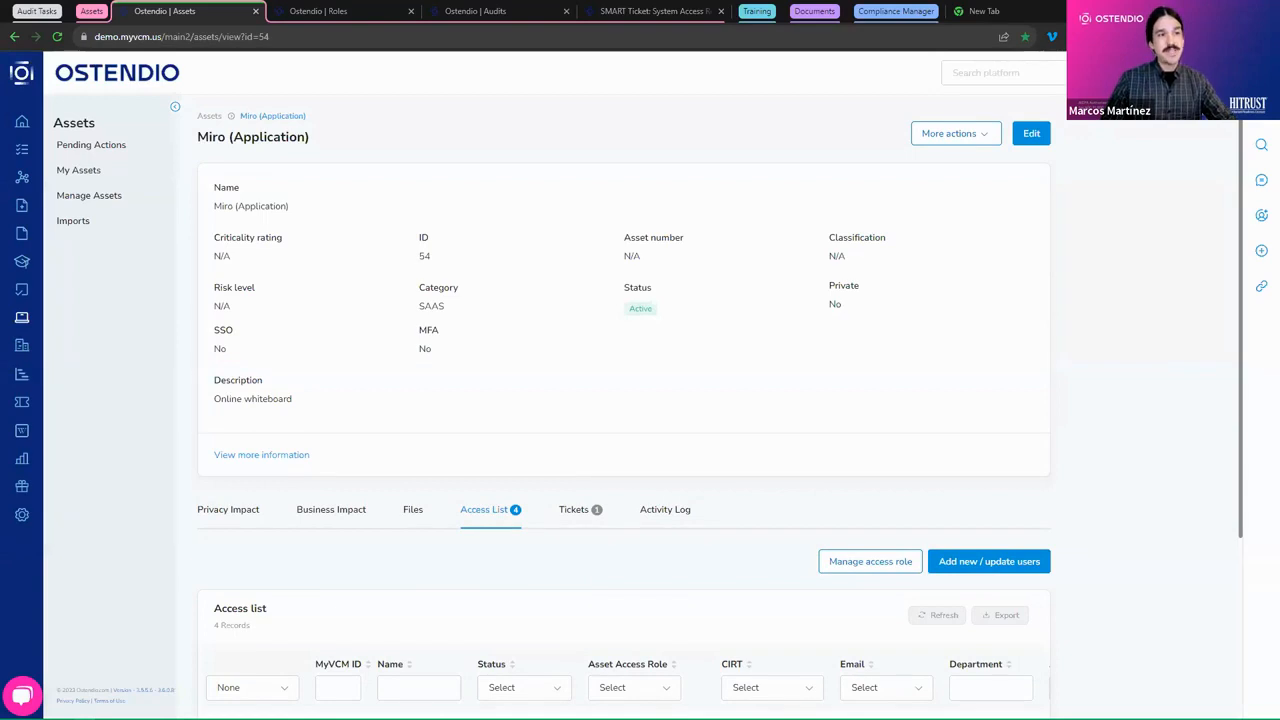
click(1107, 192)
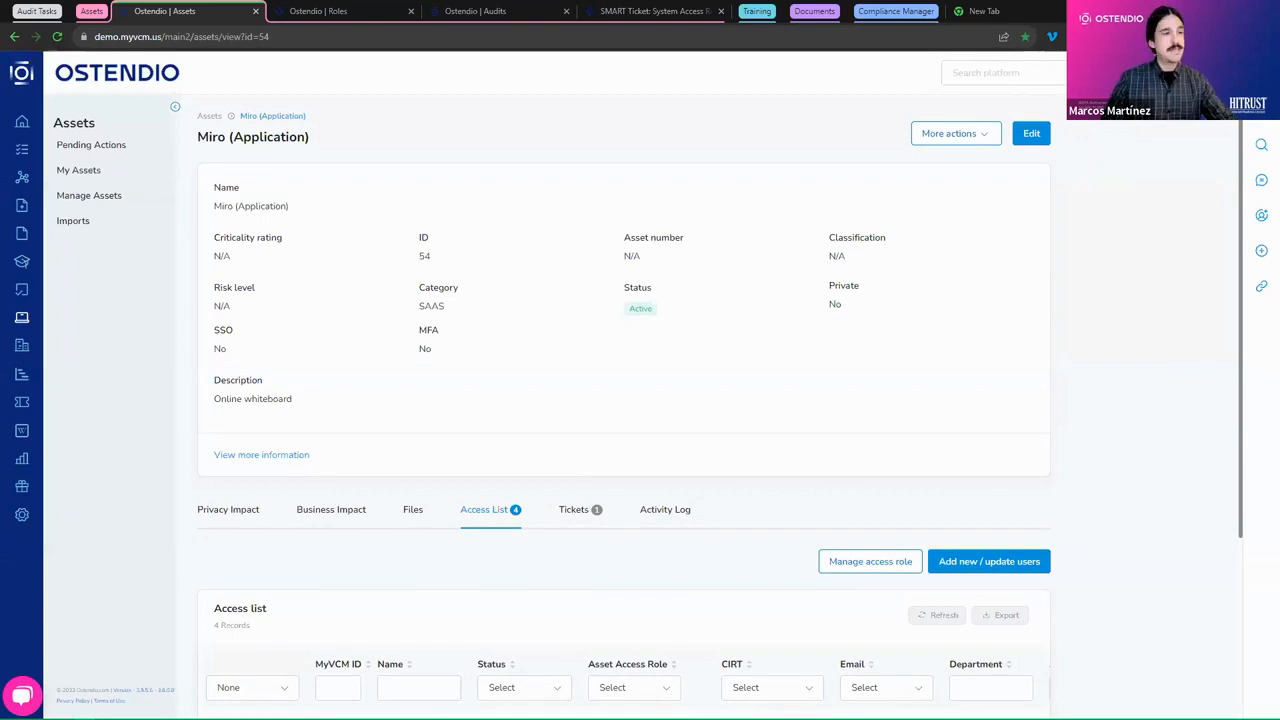
- Start a new ticket from the System access request template among the system templates
click(1140, 73)
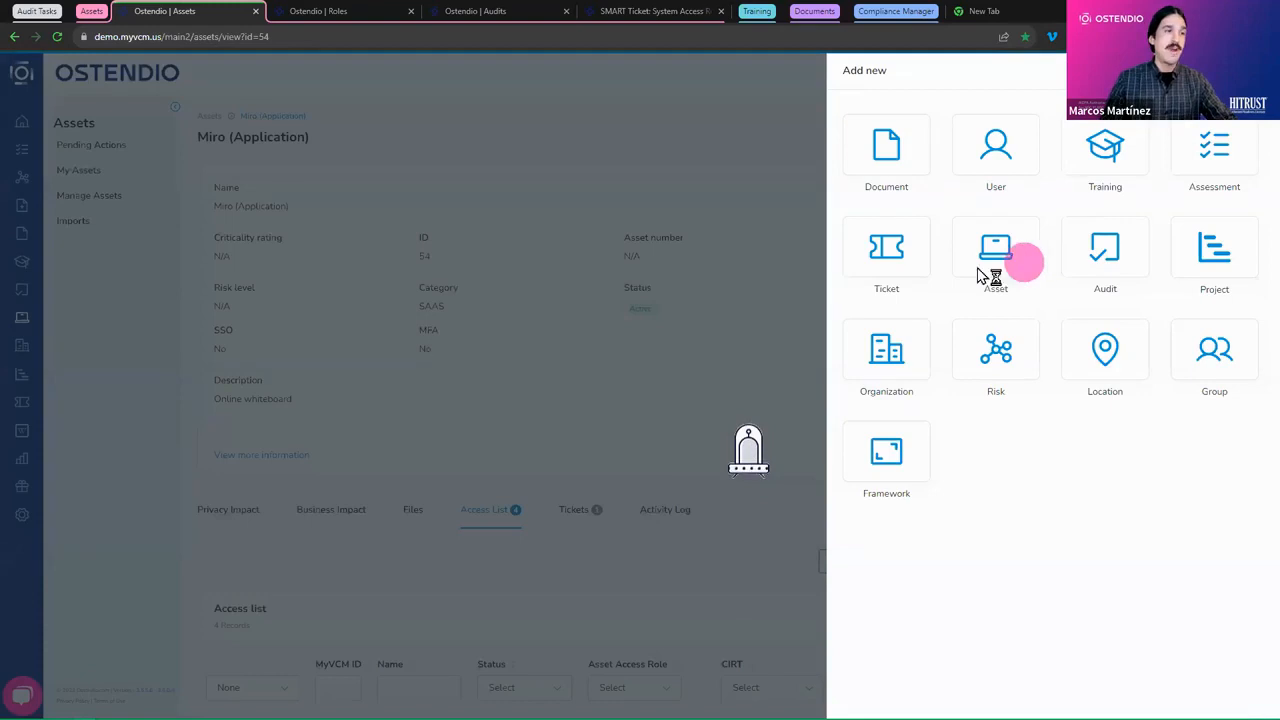
click(903, 252)
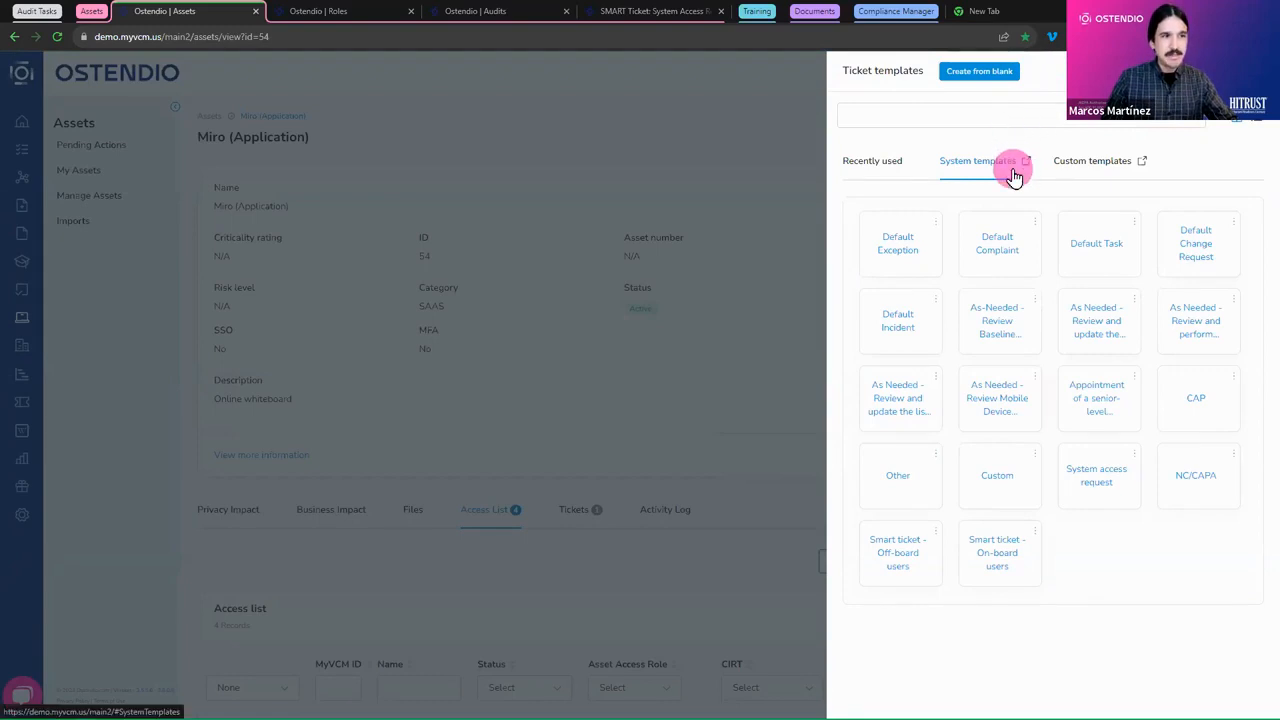
mouse_move(1091, 488)
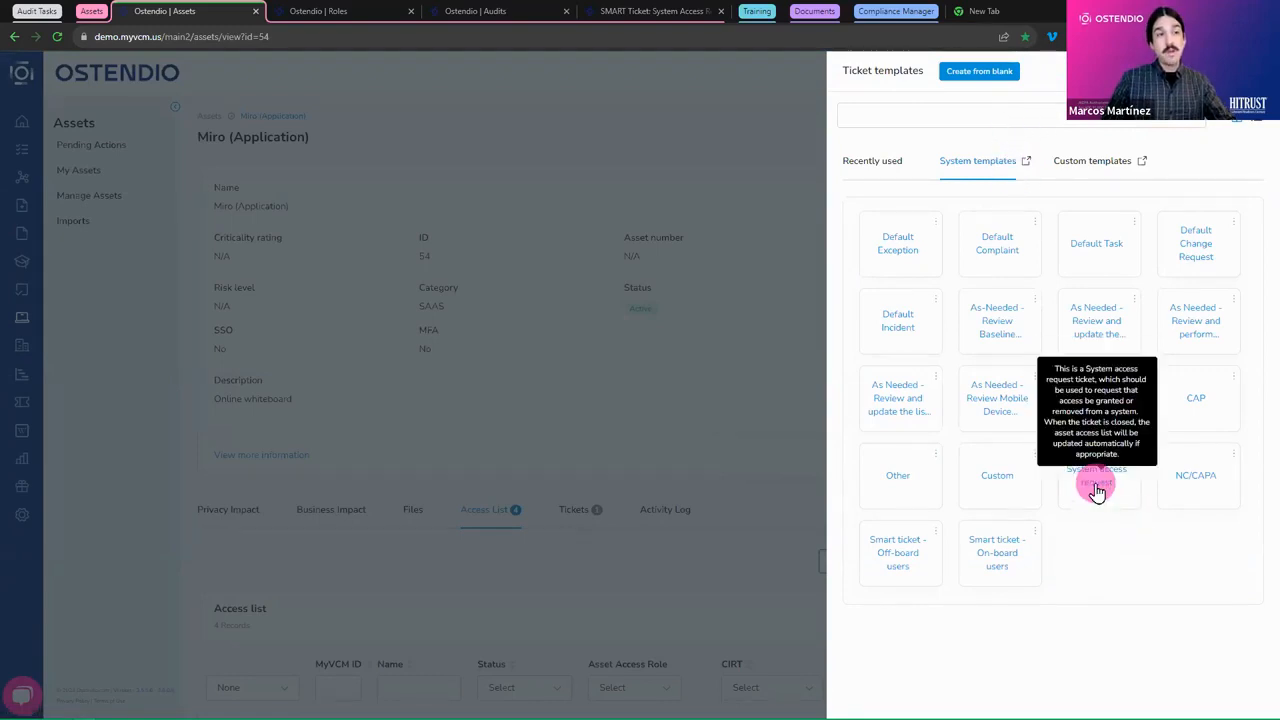
click(1096, 486)
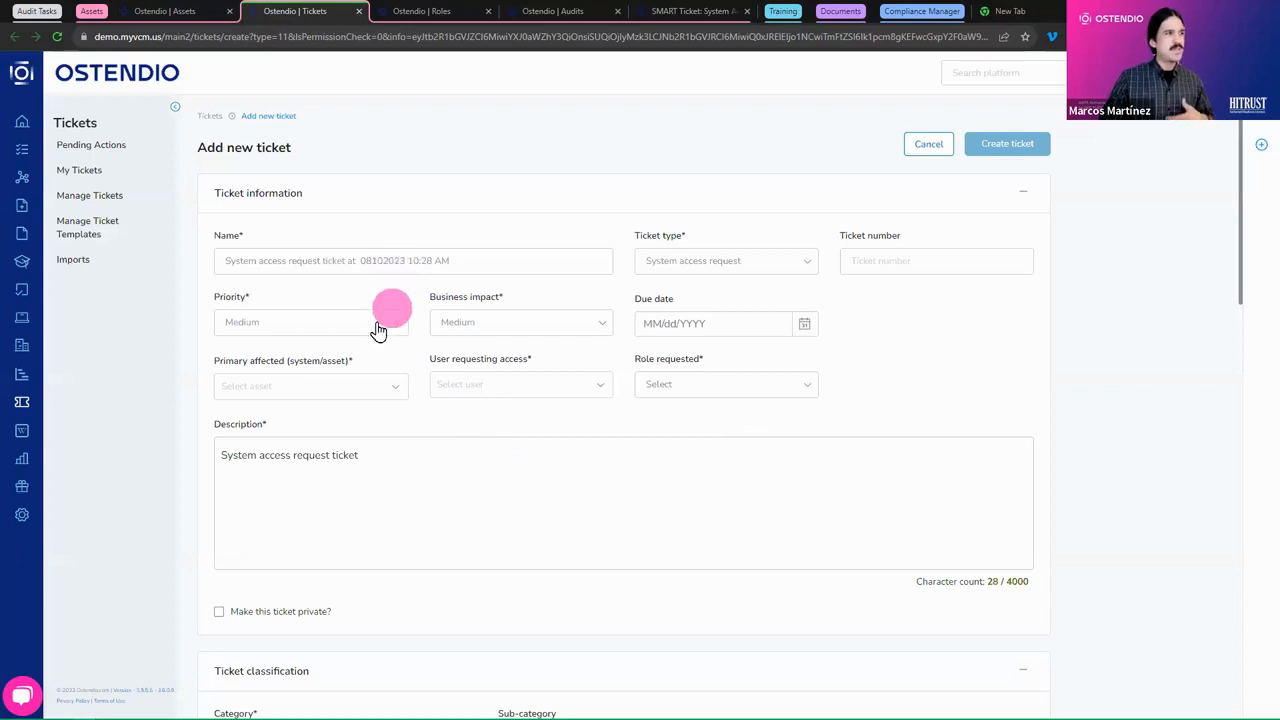
- Set the ticket's primary affected asset to Miro (Application) and select its Level 4 Admin user as the user requesting access
click(388, 390)
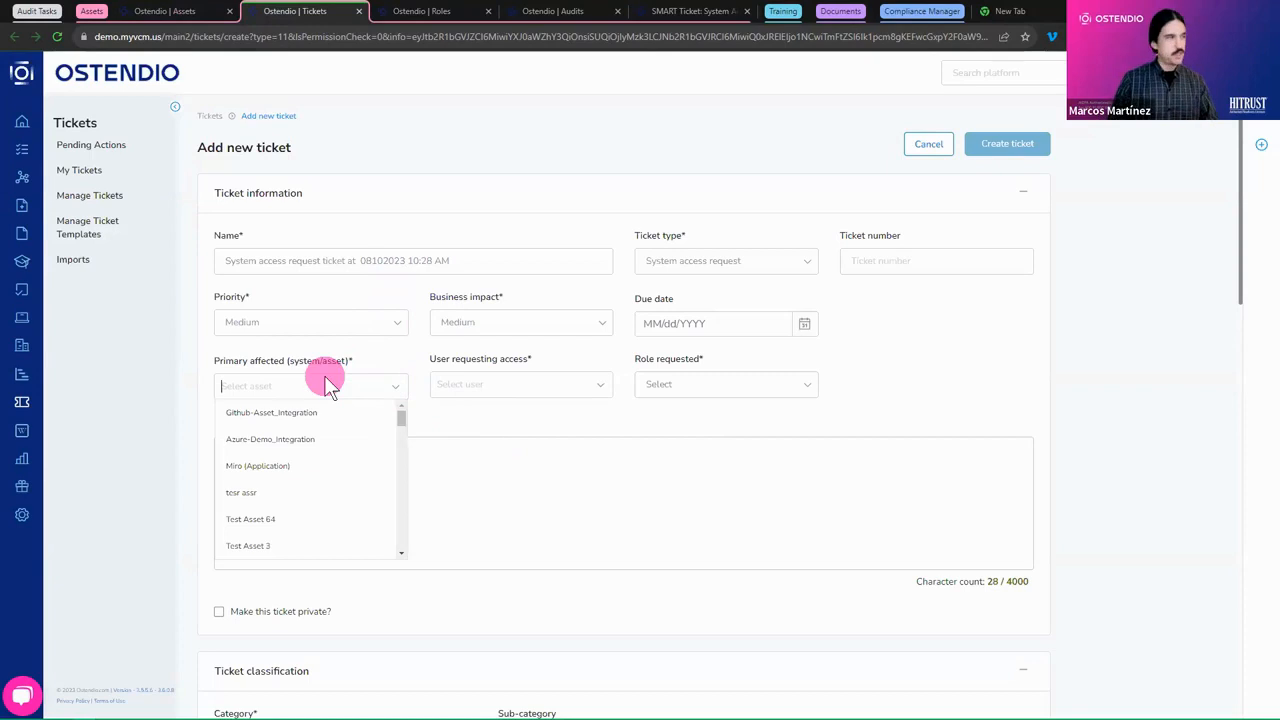
click(286, 467)
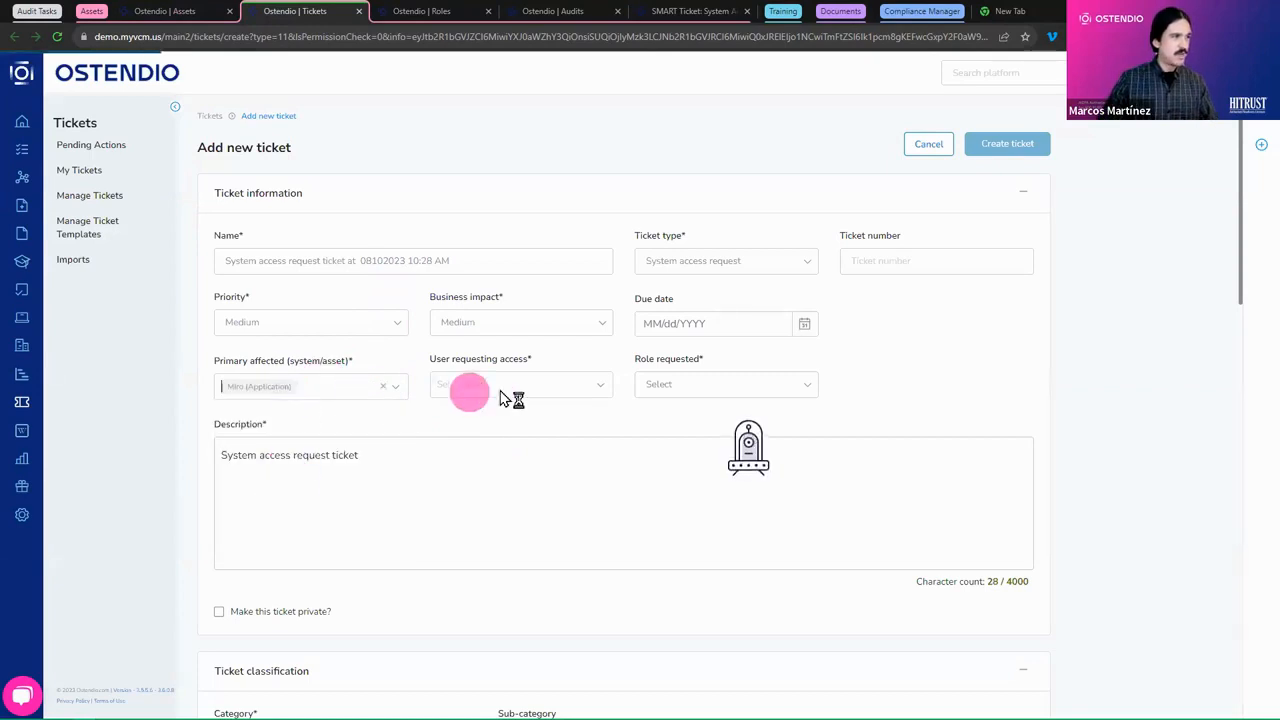
click(579, 394)
click(553, 437)
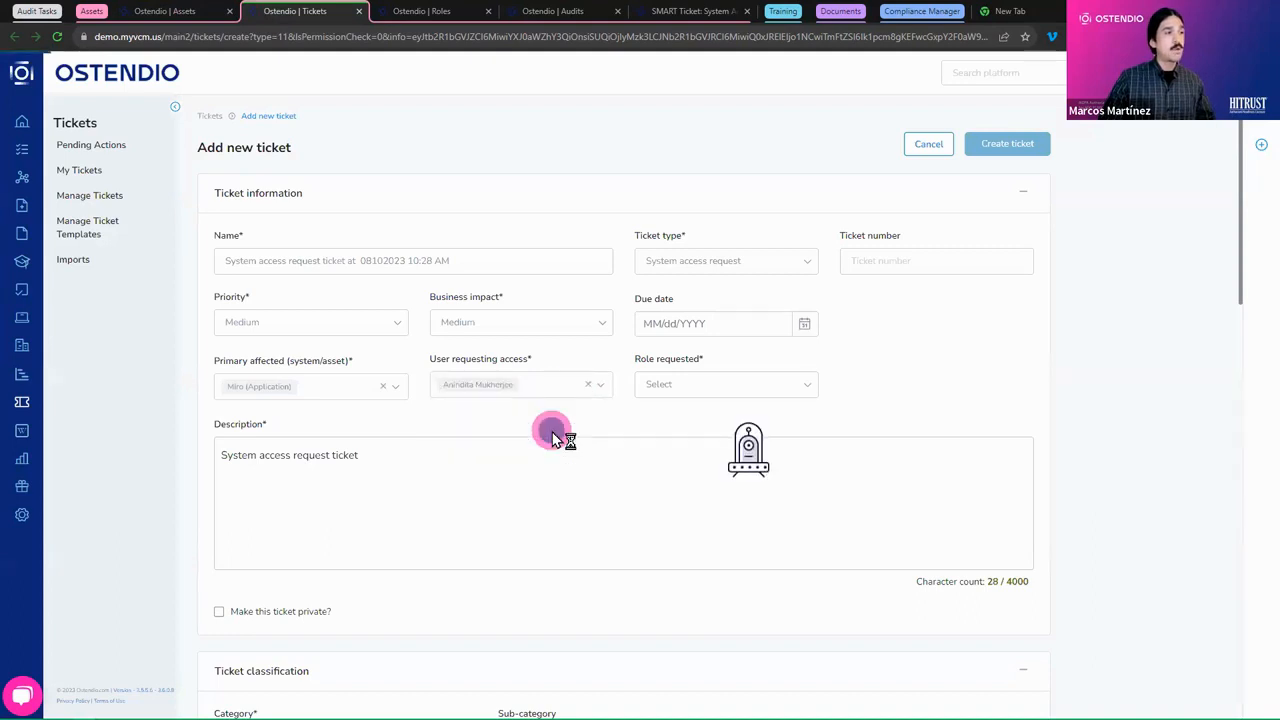
click(781, 386)
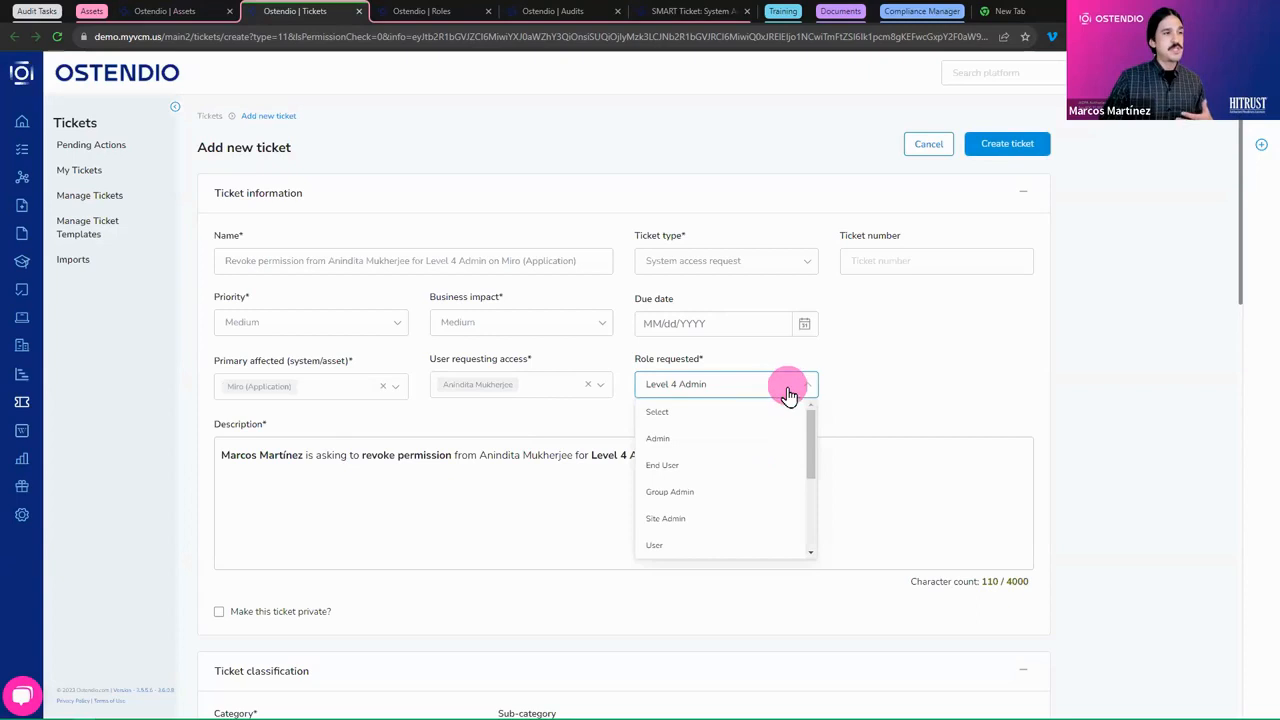
click(860, 384)
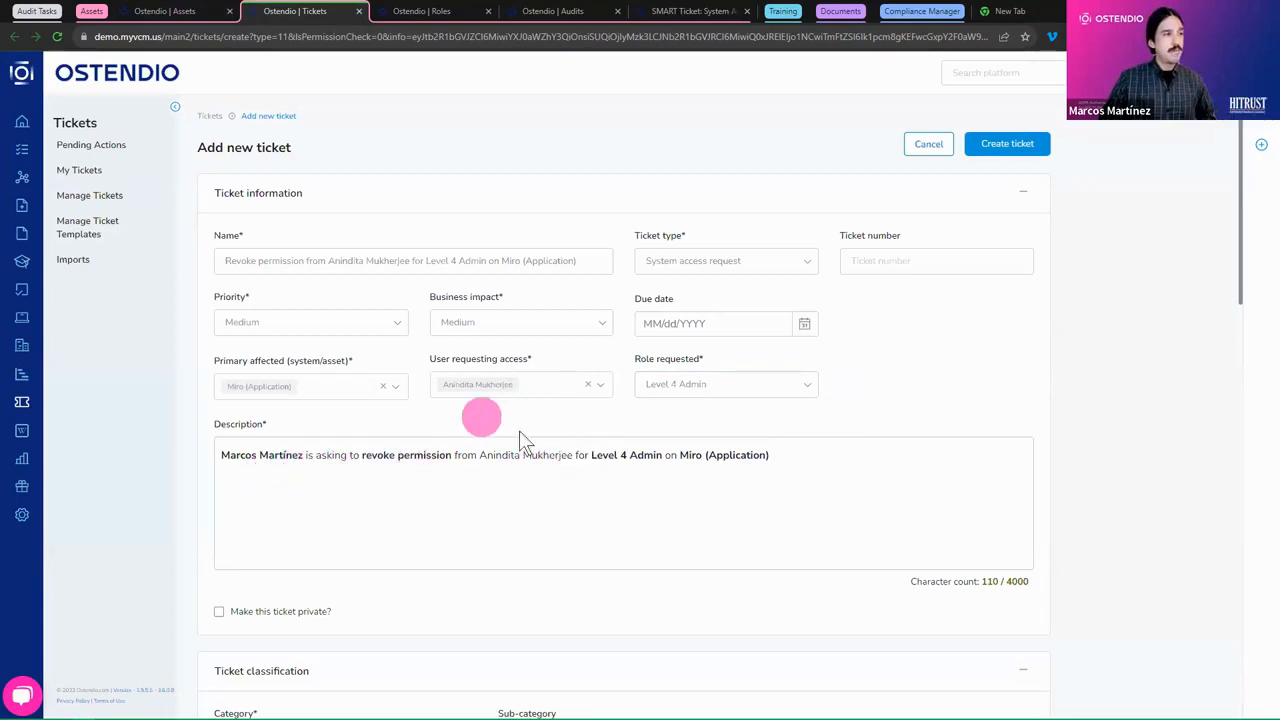
- Check the selected user's role in the Miro (Application) access list, and return to the new ticket
click(443, 12)
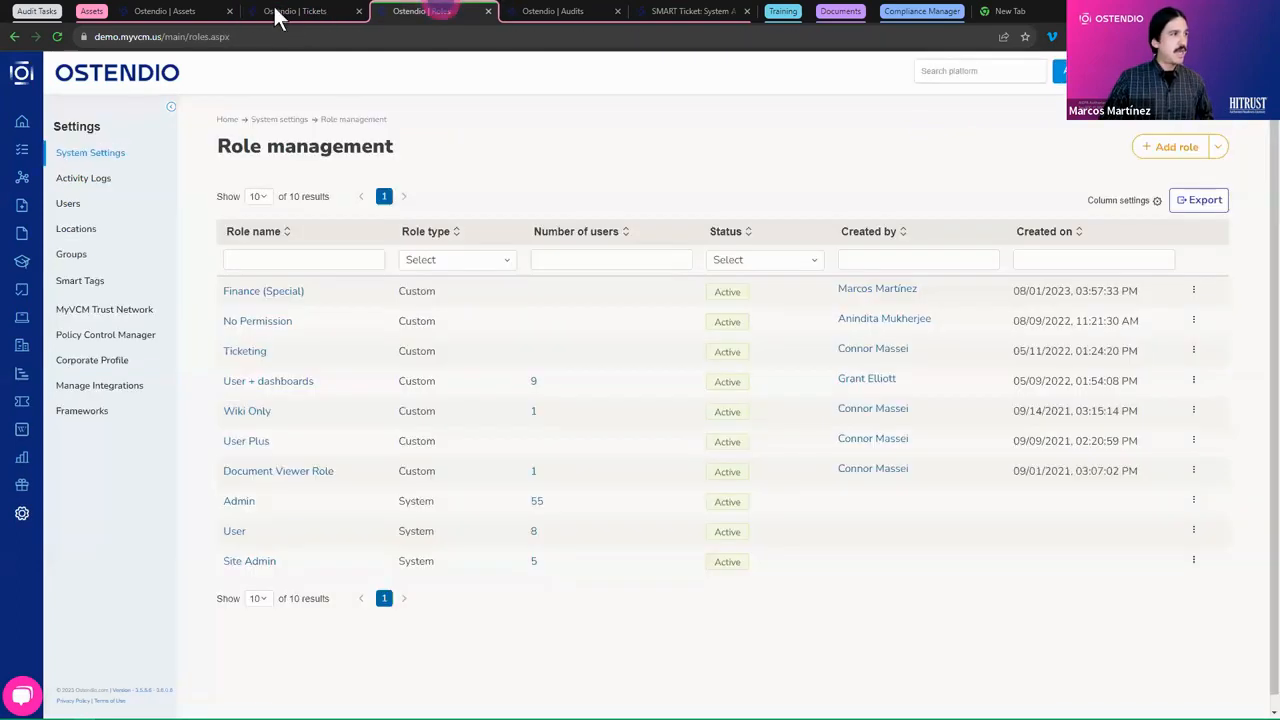
click(168, 11)
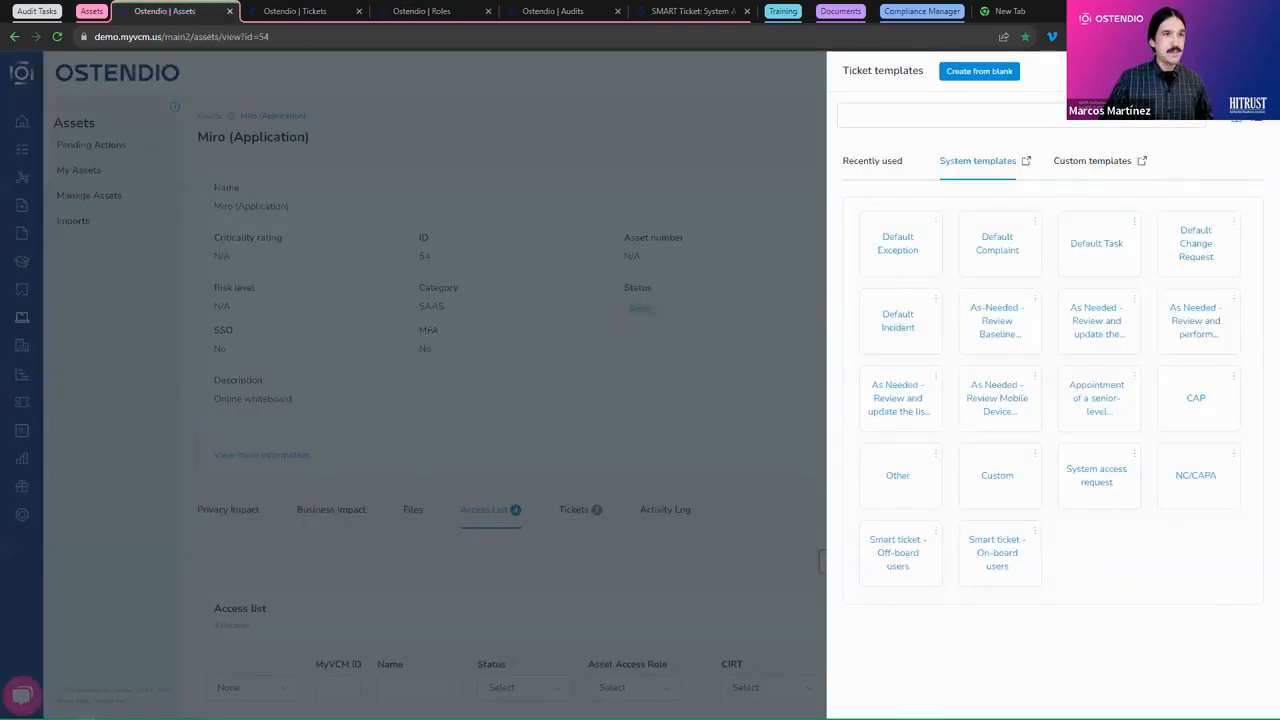
click(697, 389)
scroll(611, 510, down, 3)
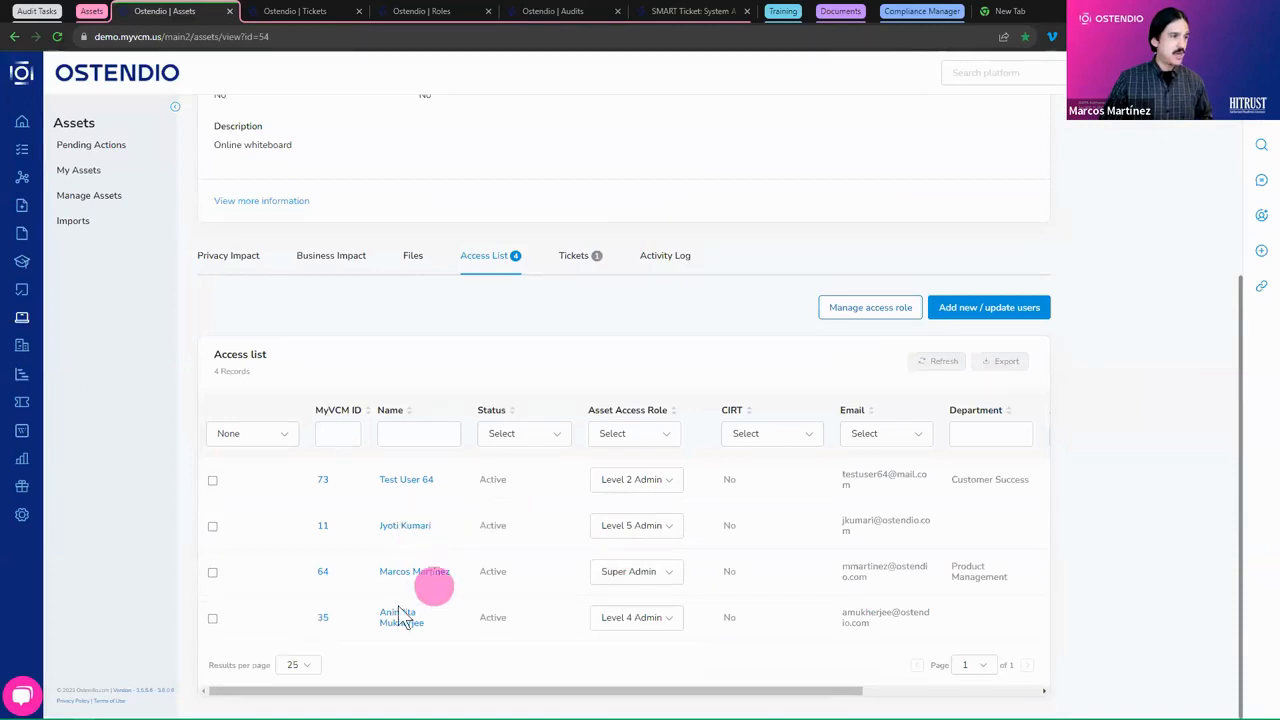
click(300, 12)
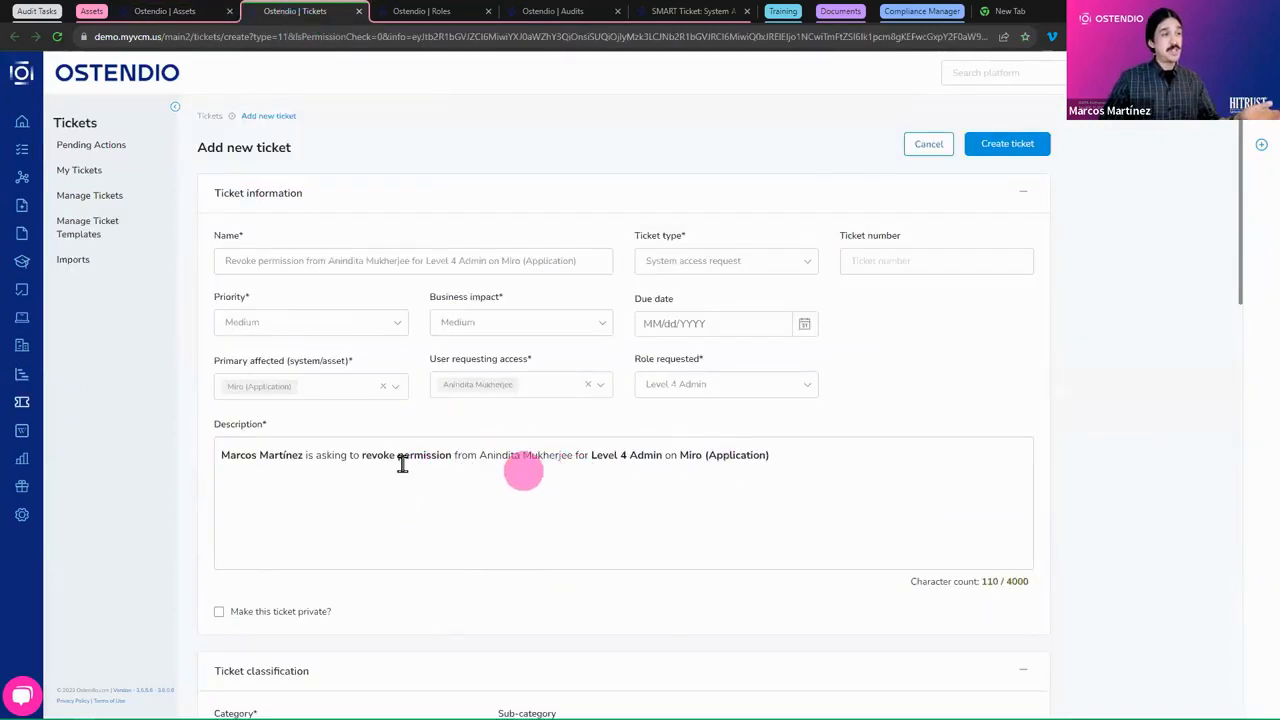
- Review the ticket's description, classification and access control sections
drag(376, 457, 707, 468)
click(735, 498)
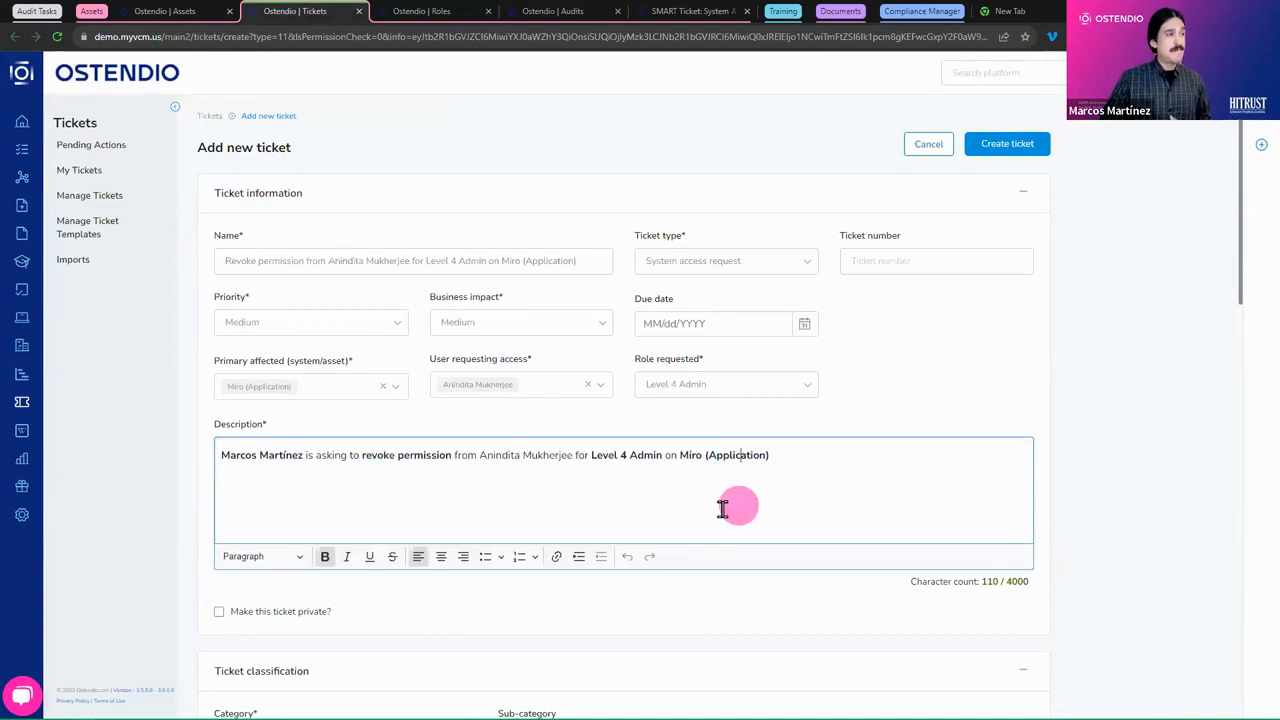
scroll(600, 540, down, 5)
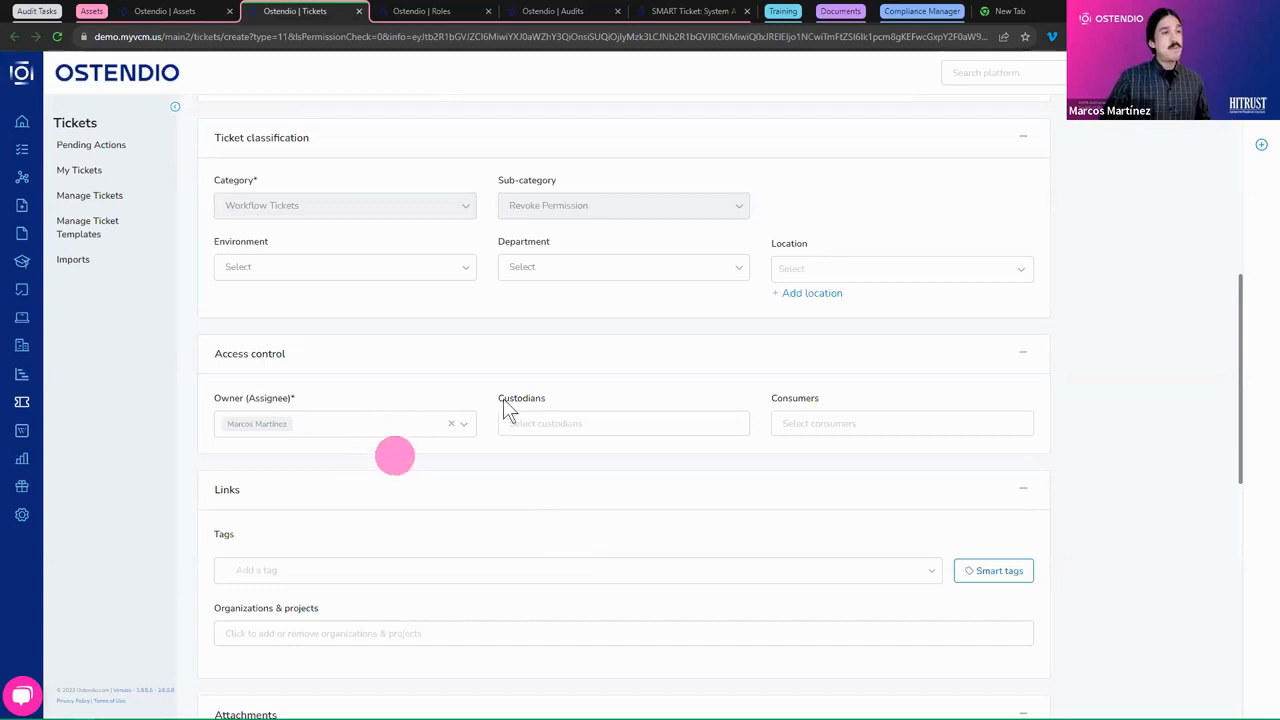
- Create the revoke-permission ticket and confirm creating it without a due date
scroll(464, 527, up, 5)
click(1000, 150)
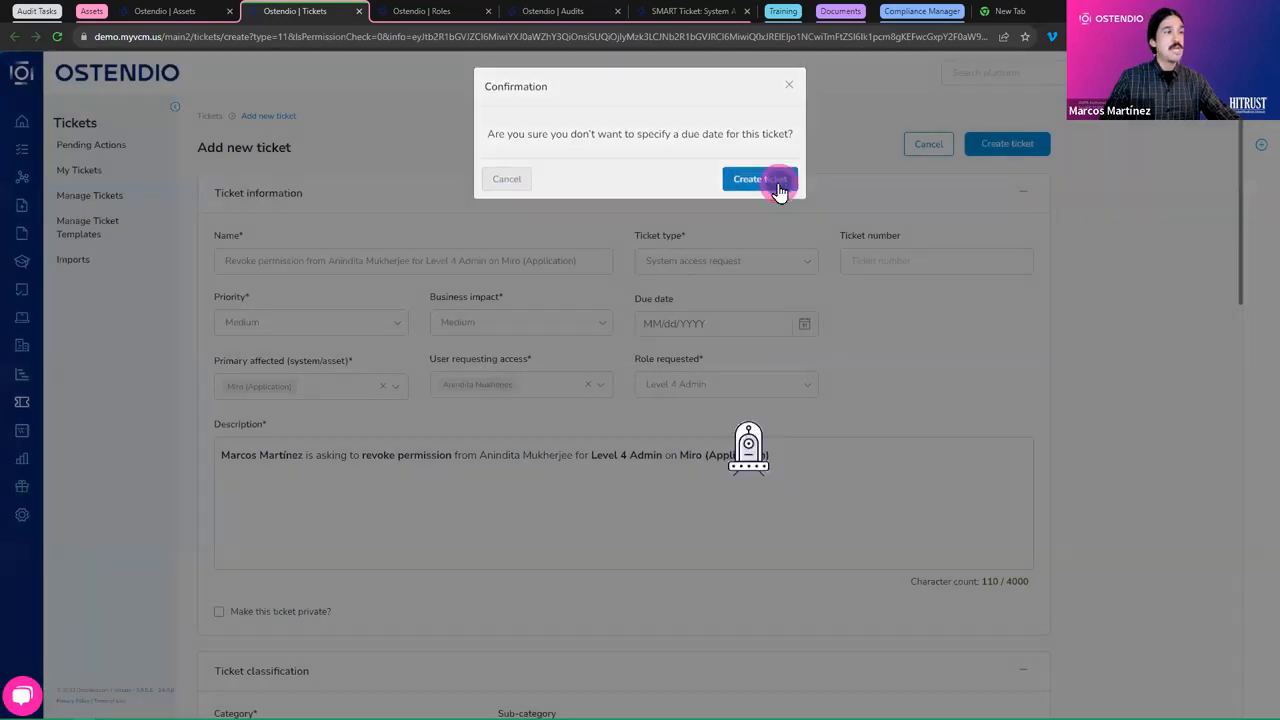
click(772, 180)
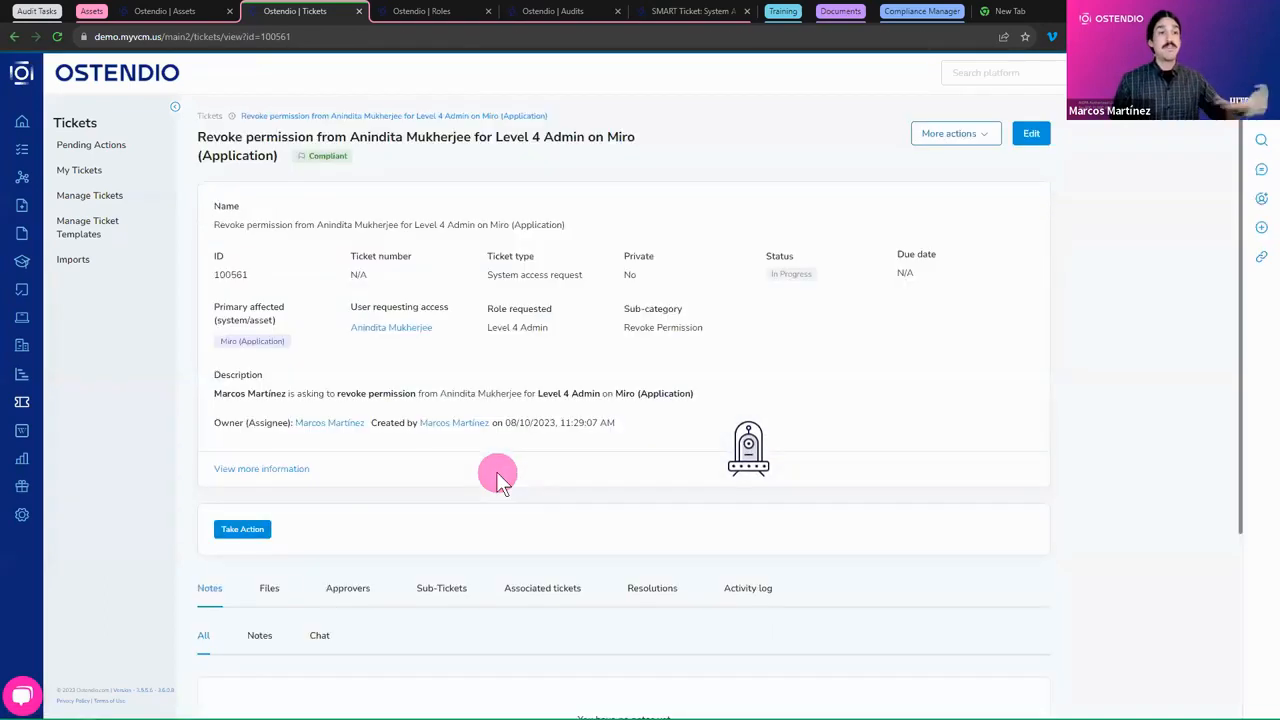
- Take action on the ticket with Approve Request selected, add the resolution note "Close", and submit it
click(263, 541)
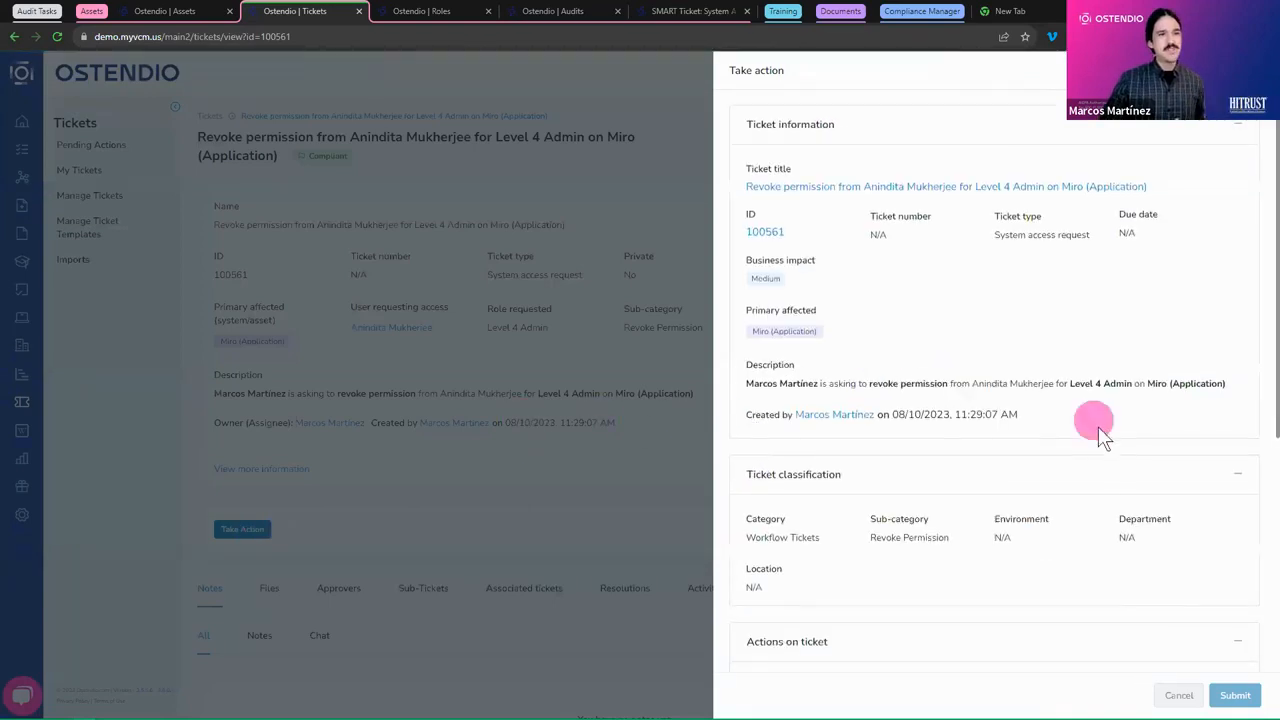
scroll(1000, 410, down, 3)
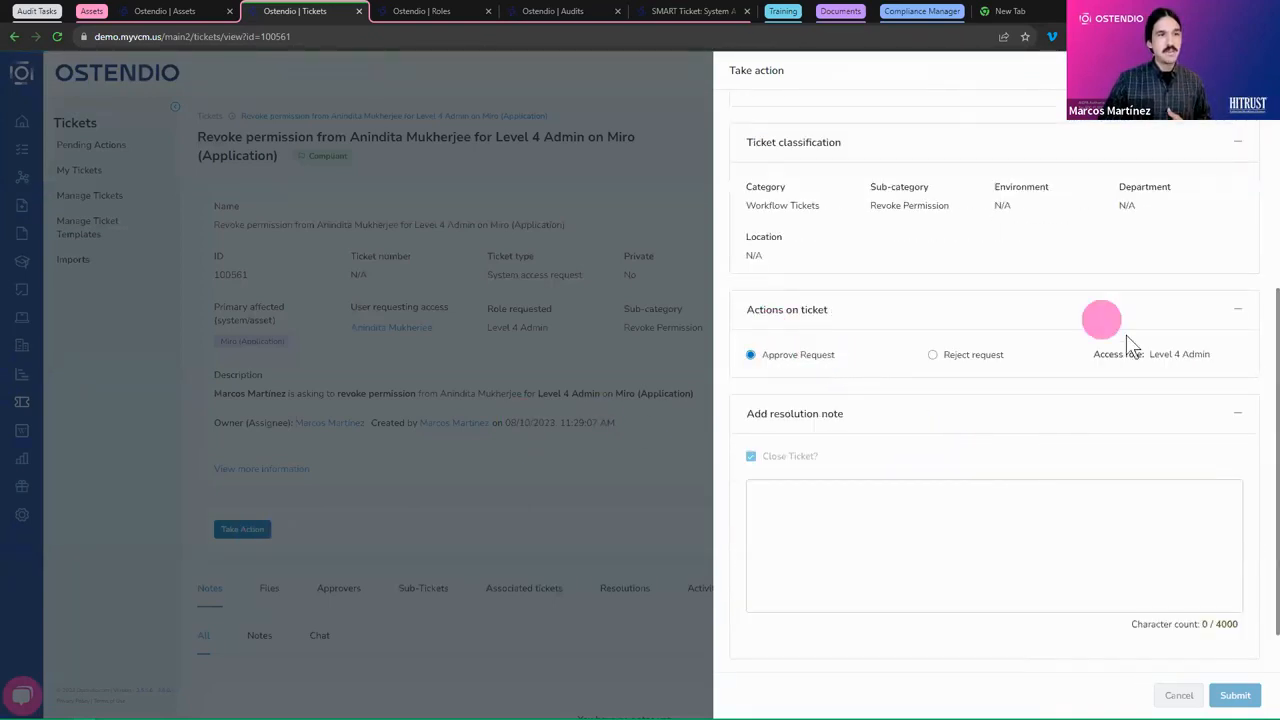
scroll(1127, 441, down, 1)
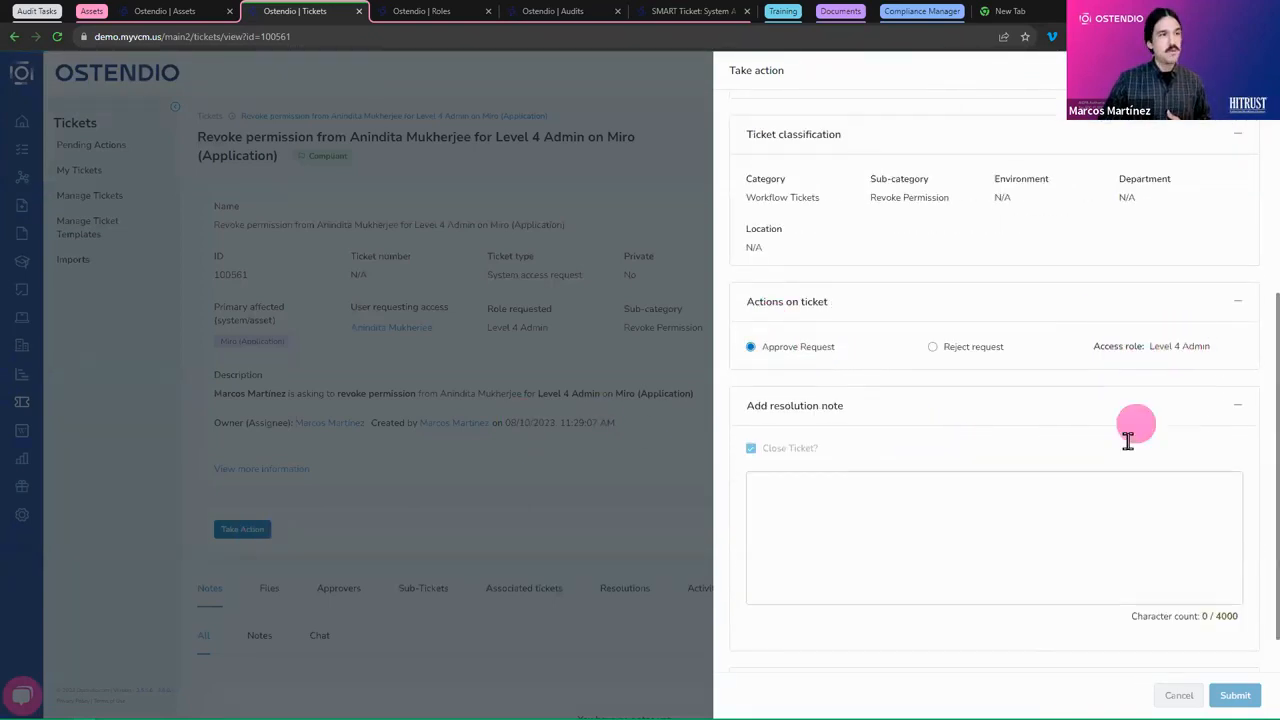
click(1021, 481)
text(Close)
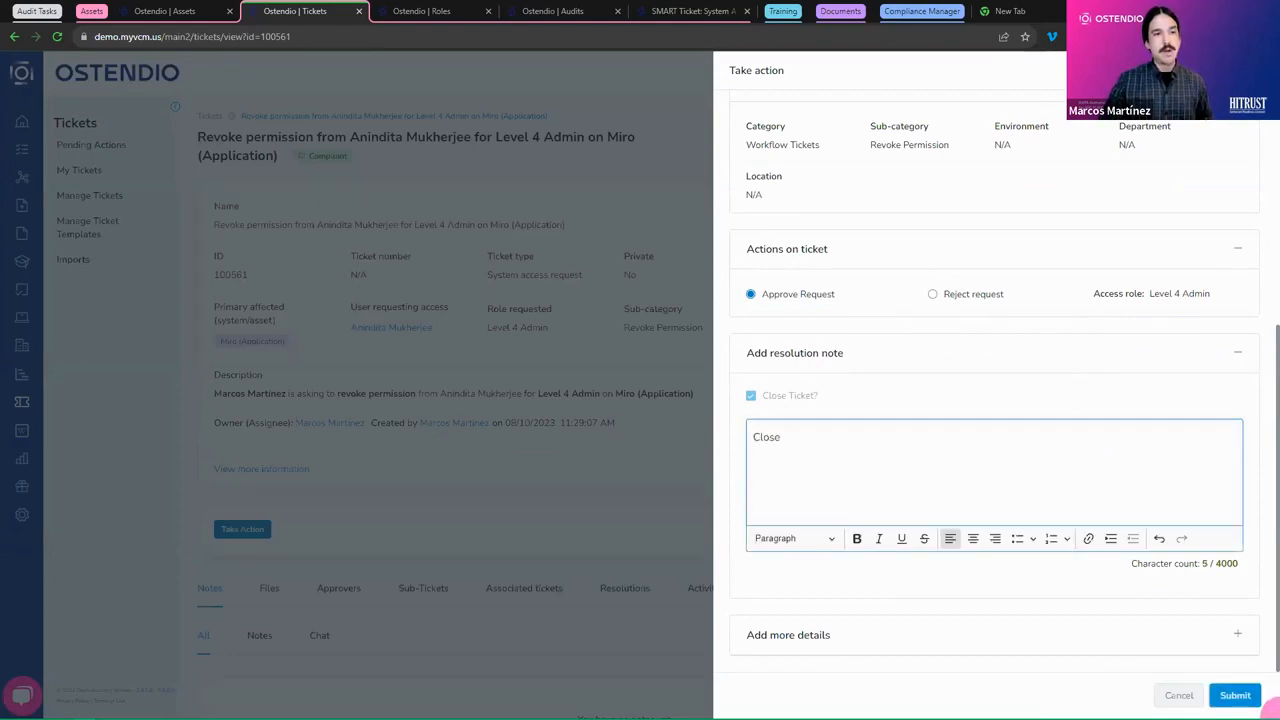
click(1235, 695)
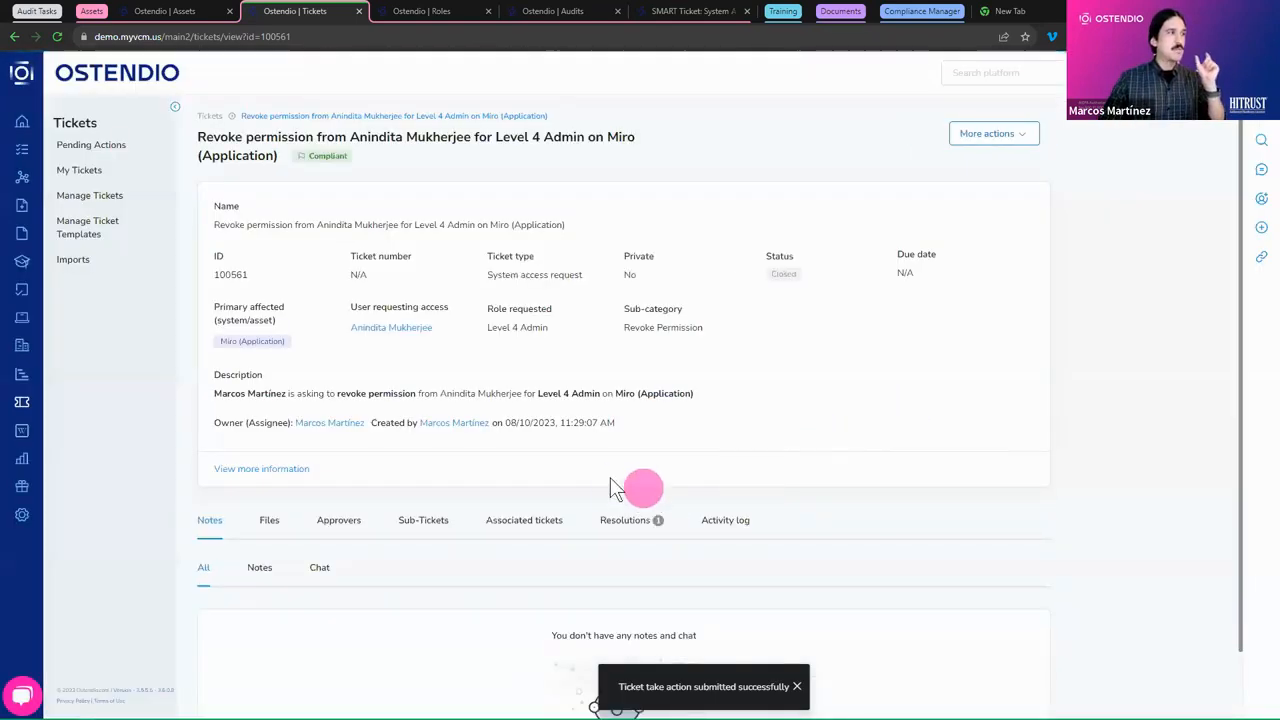
- Refresh the access list of the Miro (Application) asset and view the role options for the Super Admin user without changing the role
click(192, 11)
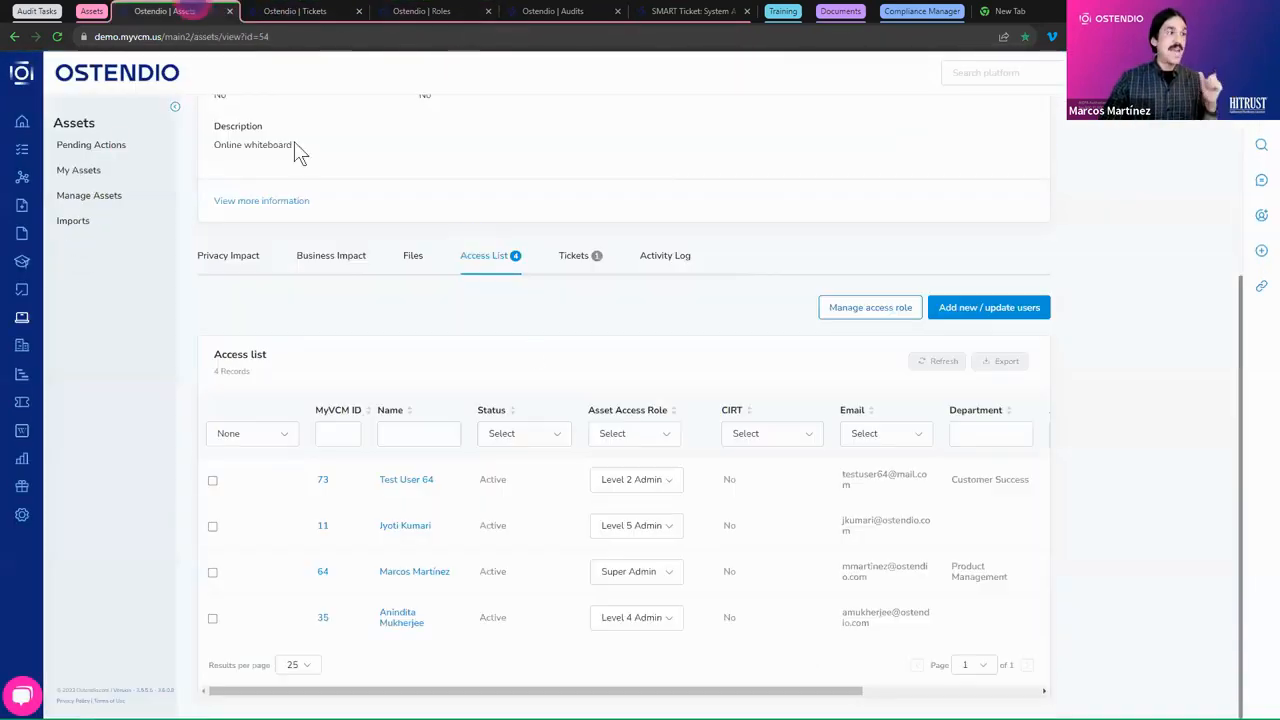
click(952, 360)
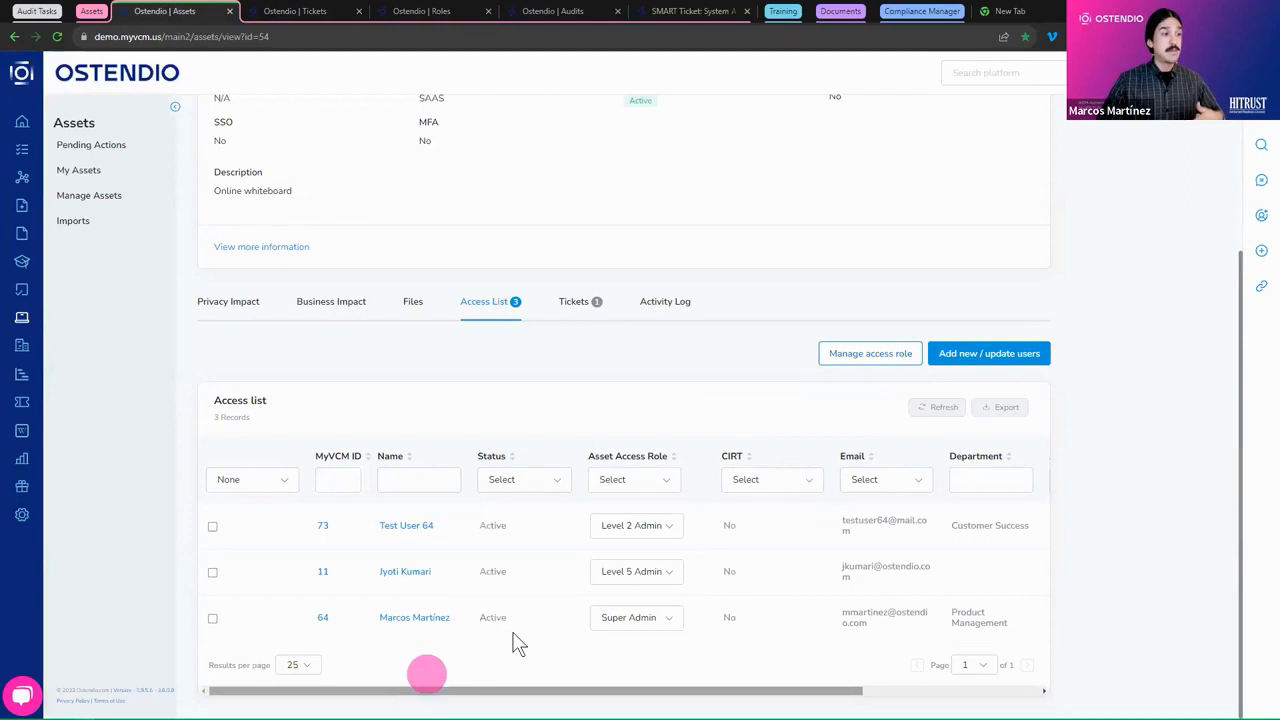
click(663, 617)
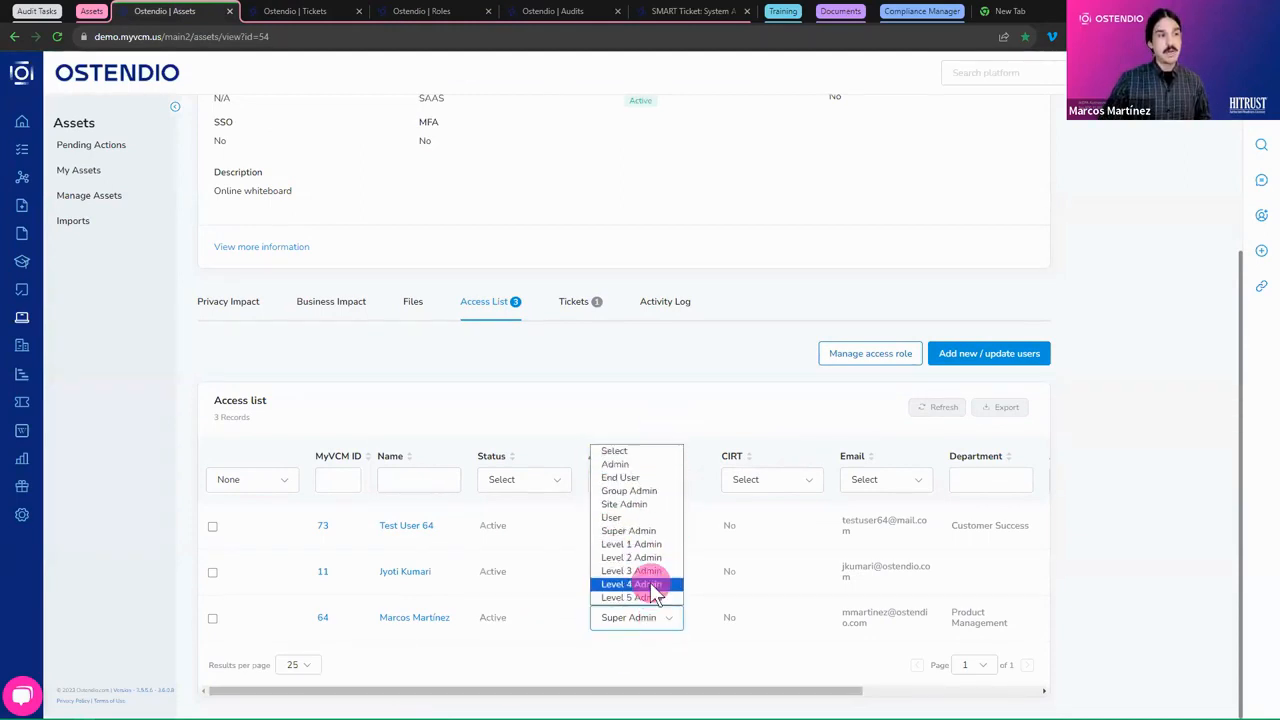
click(531, 386)
scroll(538, 401, up, 2)
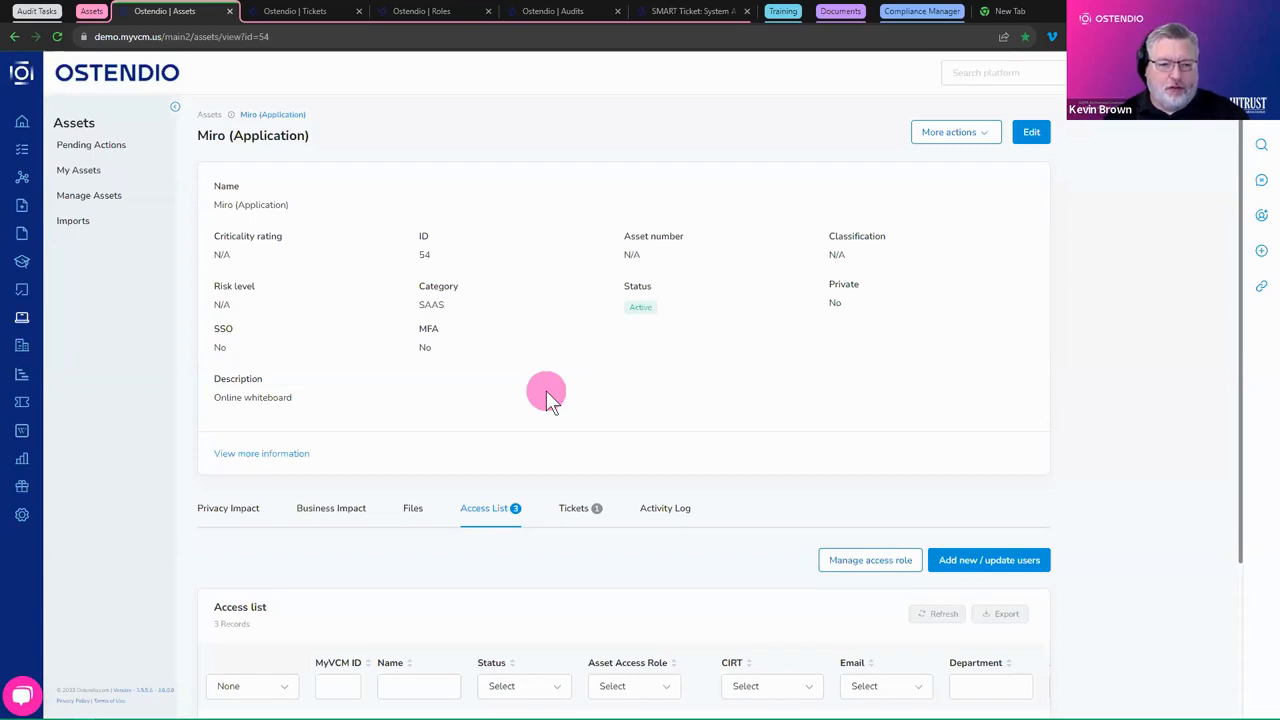
scroll(546, 390, down, 2)
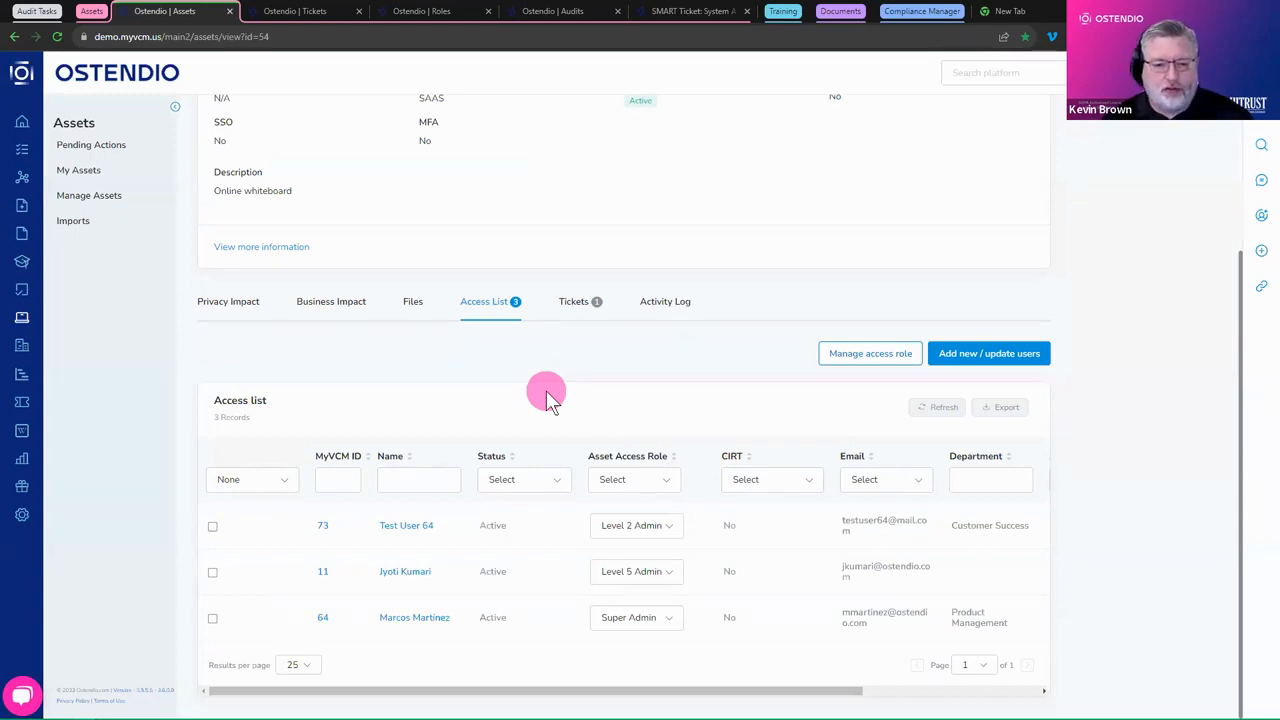
scroll(548, 396, up, 3)
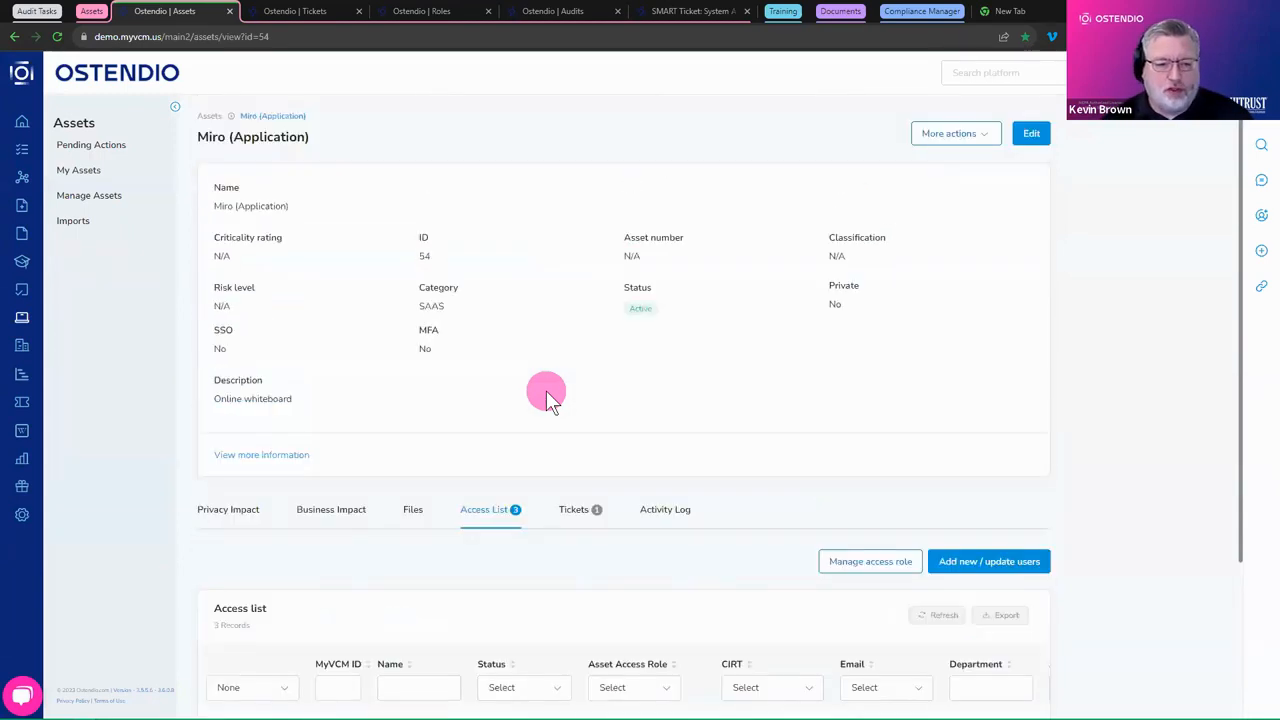